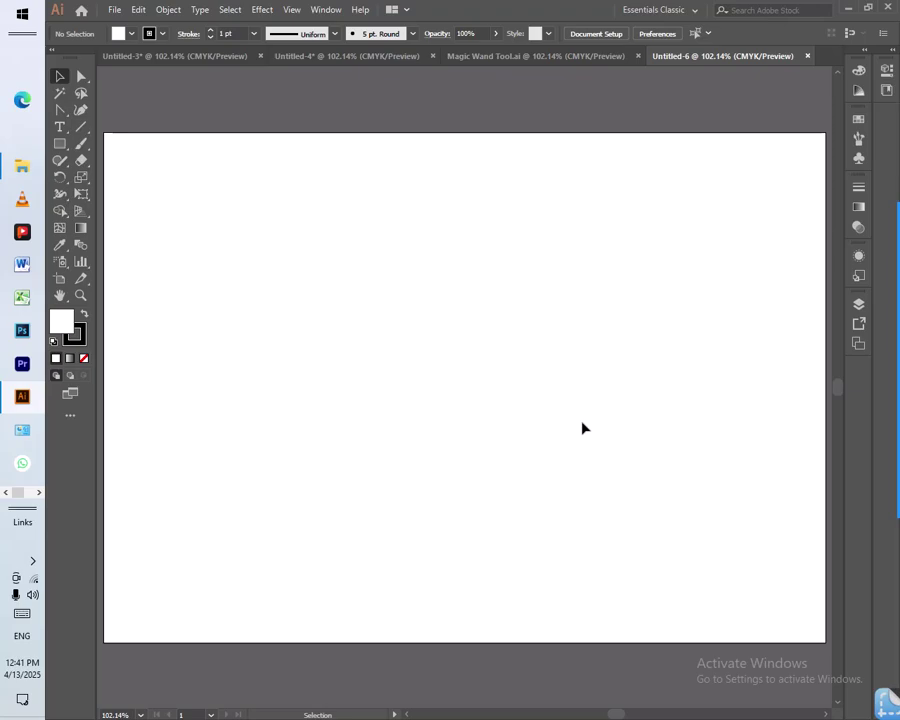
# Step: Draw a rectangle about 3.8 cm wide and 4.4 cm high in the upper-left area of the artboard
pyautogui.click(60, 145)
pyautogui.moveTo(165, 185); pyautogui.dragTo(256, 291)
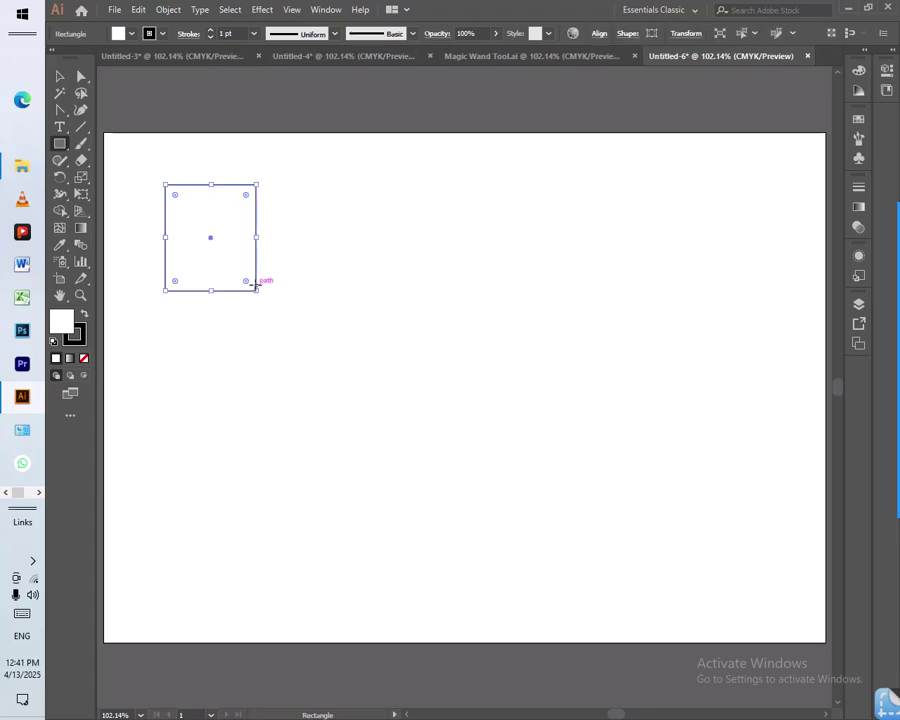
# Step: Move the rectangle around the artboard with the Selection tool, finishing slightly inside the artboard's upper-left corner
pyautogui.click(59, 78)
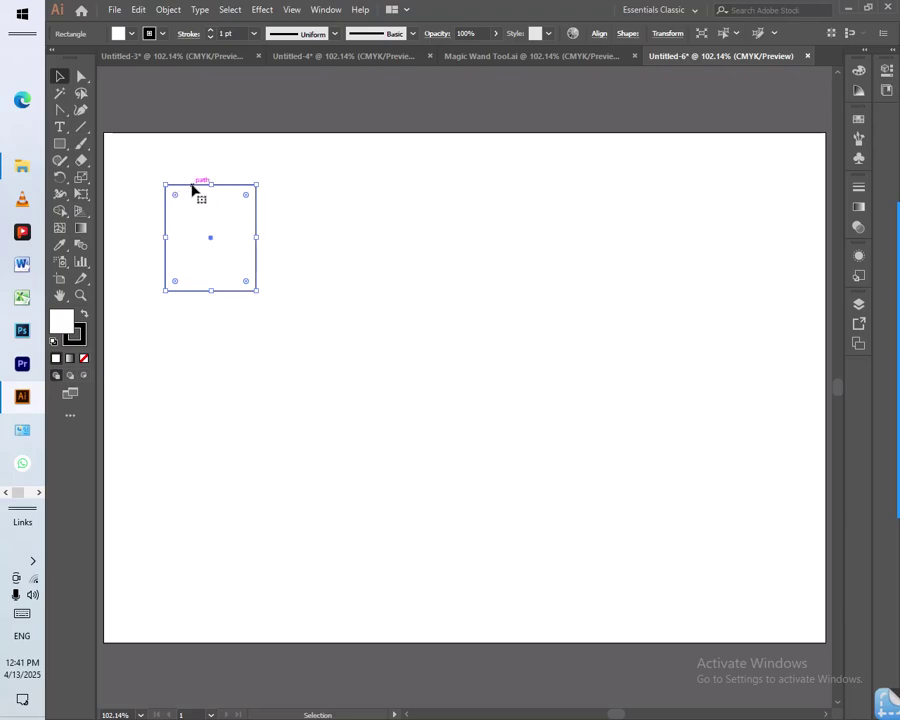
pyautogui.moveTo(194, 189); pyautogui.dragTo(221, 366)
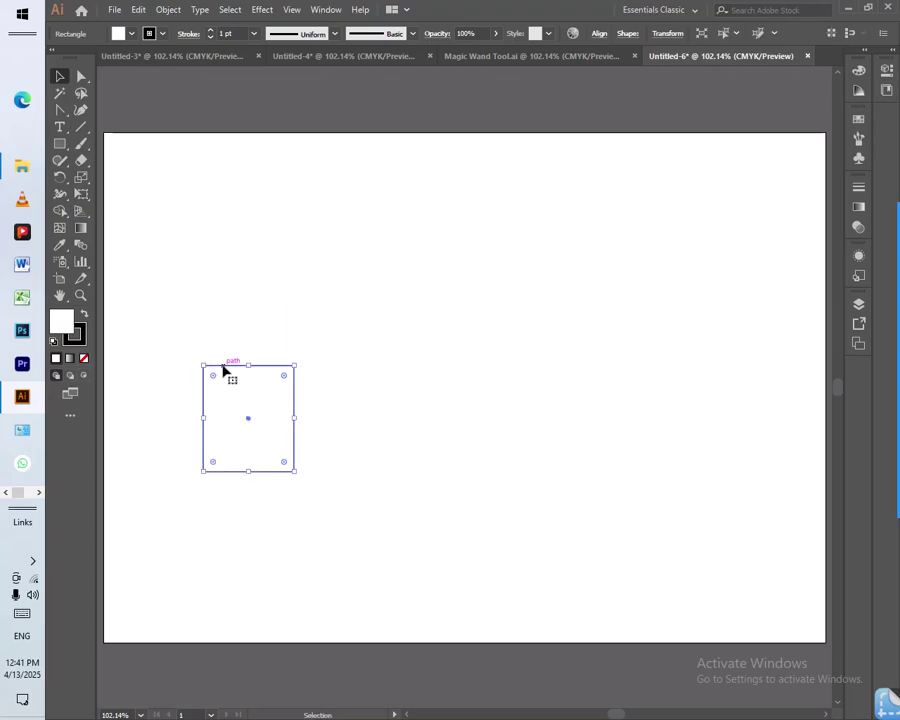
pyautogui.moveTo(231, 364); pyautogui.dragTo(244, 299)
pyautogui.moveTo(307, 327); pyautogui.dragTo(694, 337)
pyautogui.moveTo(621, 306); pyautogui.dragTo(498, 180)
pyautogui.moveTo(480, 253); pyautogui.dragTo(278, 300)
pyautogui.moveTo(349, 234); pyautogui.dragTo(518, 270)
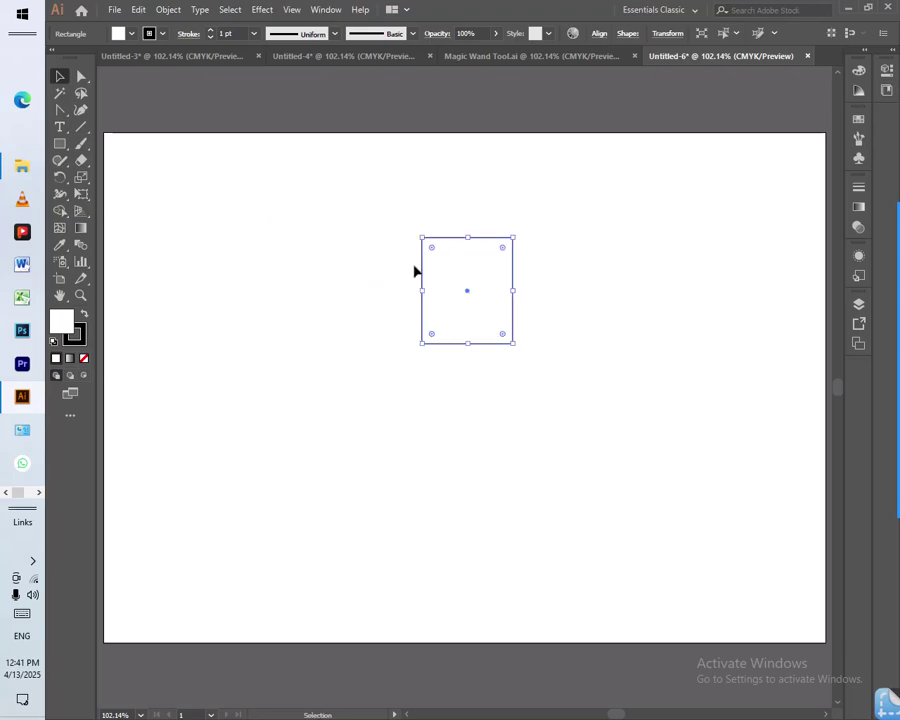
pyautogui.moveTo(423, 268); pyautogui.dragTo(170, 223)
pyautogui.moveTo(238, 206); pyautogui.dragTo(640, 216)
pyautogui.moveTo(562, 295); pyautogui.dragTo(200, 447)
pyautogui.moveTo(250, 356); pyautogui.dragTo(475, 352)
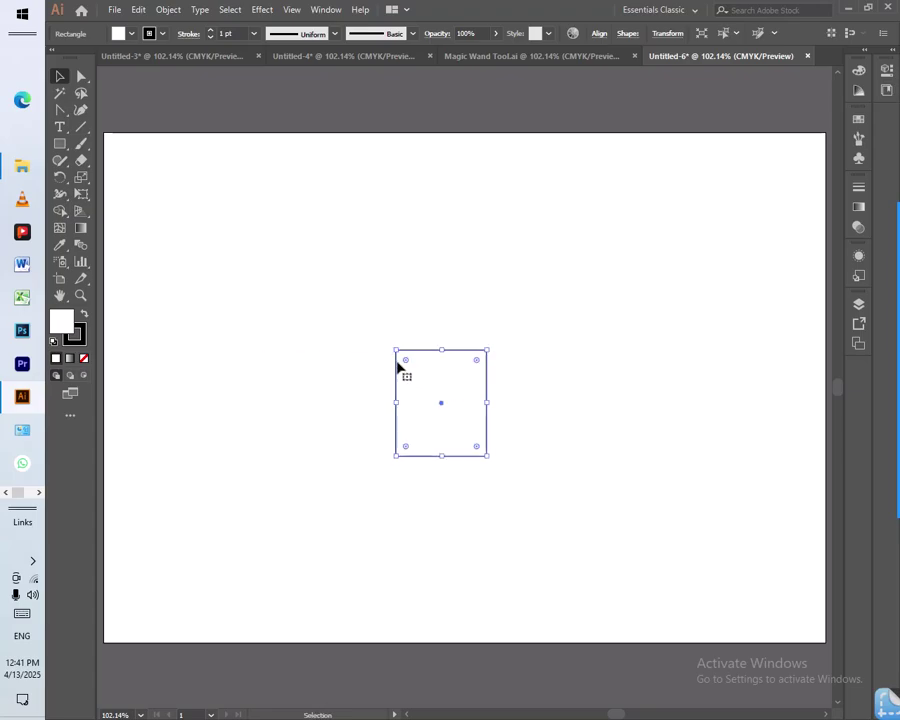
pyautogui.moveTo(397, 390); pyautogui.dragTo(114, 195)
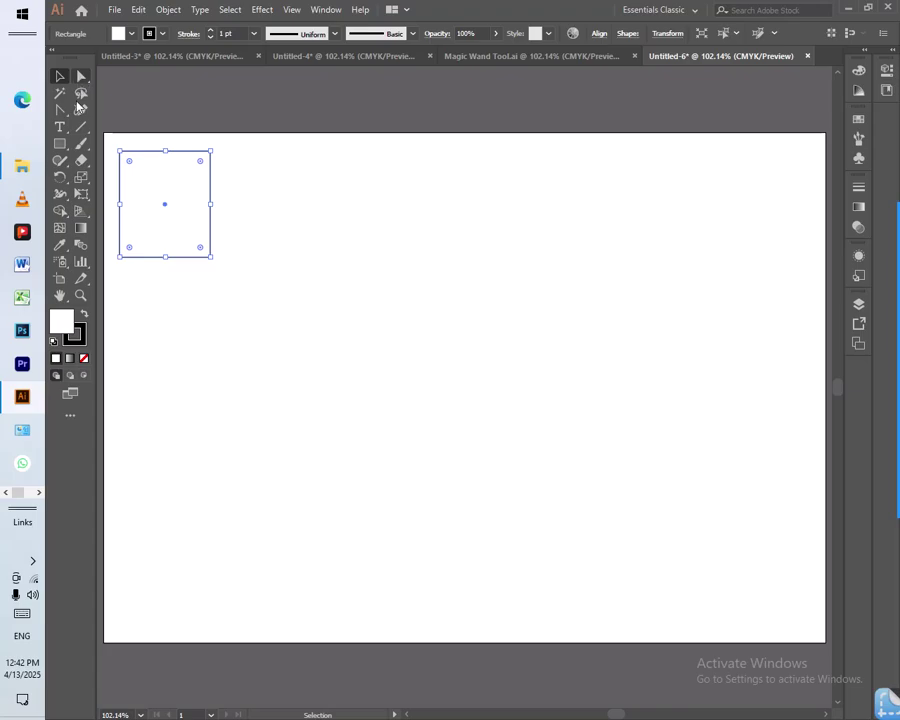
pyautogui.moveTo(167, 155); pyautogui.dragTo(259, 176)
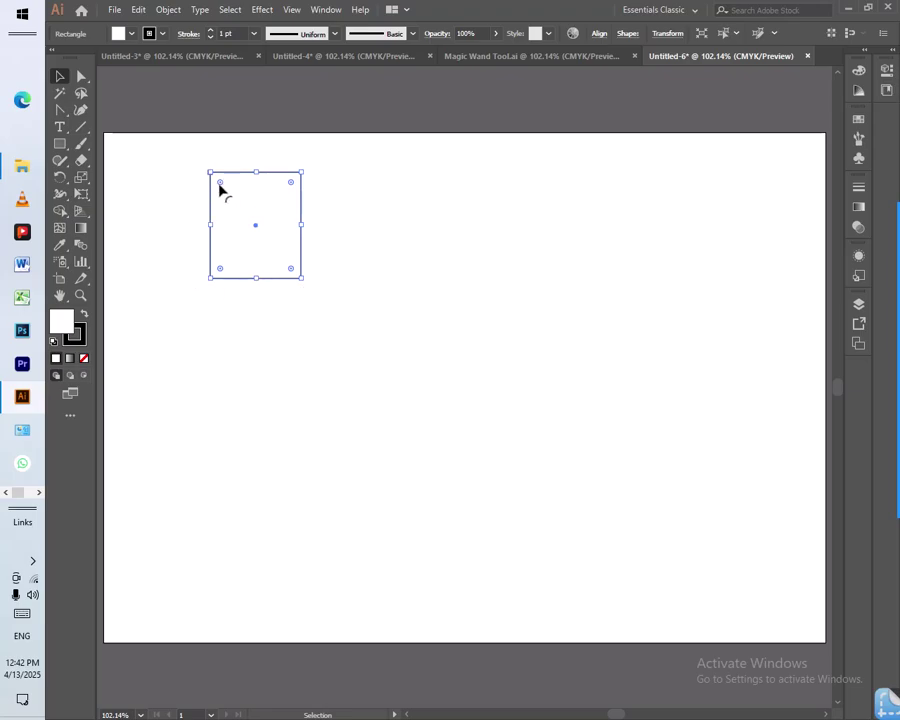
# Step: Try rounding all four rectangle corners together to about 0.8 cm, and return them to square
pyautogui.moveTo(221, 185)
pyautogui.mouseDown()
pyautogui.moveTo(247, 207)
pyautogui.moveTo(217, 195)
pyautogui.moveTo(257, 221)
pyautogui.moveTo(225, 193)
pyautogui.moveTo(251, 237)
pyautogui.moveTo(225, 203)
pyautogui.mouseUp()
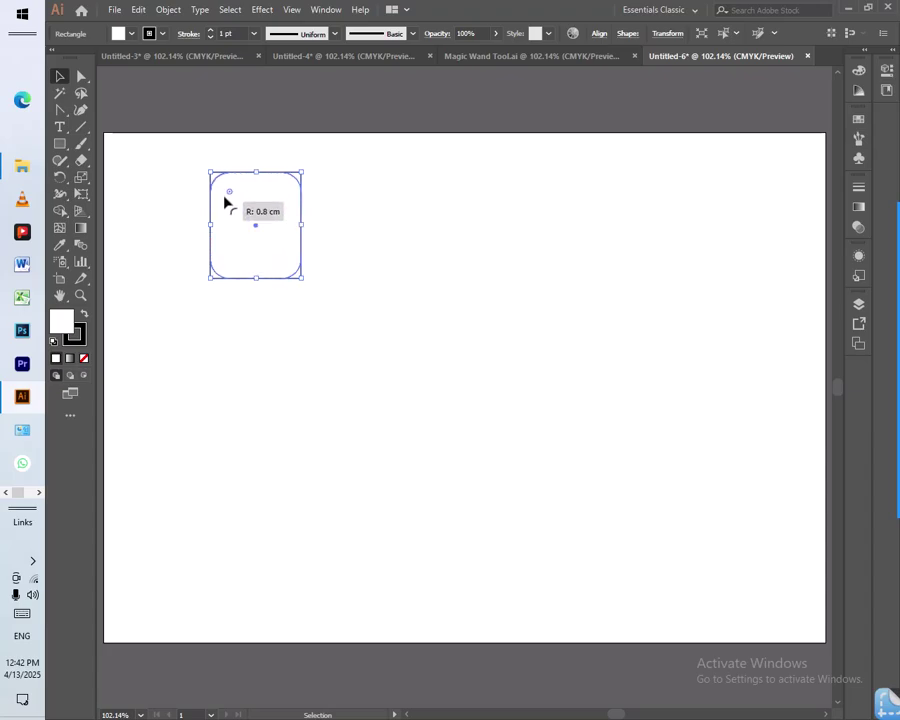
pyautogui.moveTo(224, 199); pyautogui.dragTo(204, 173)
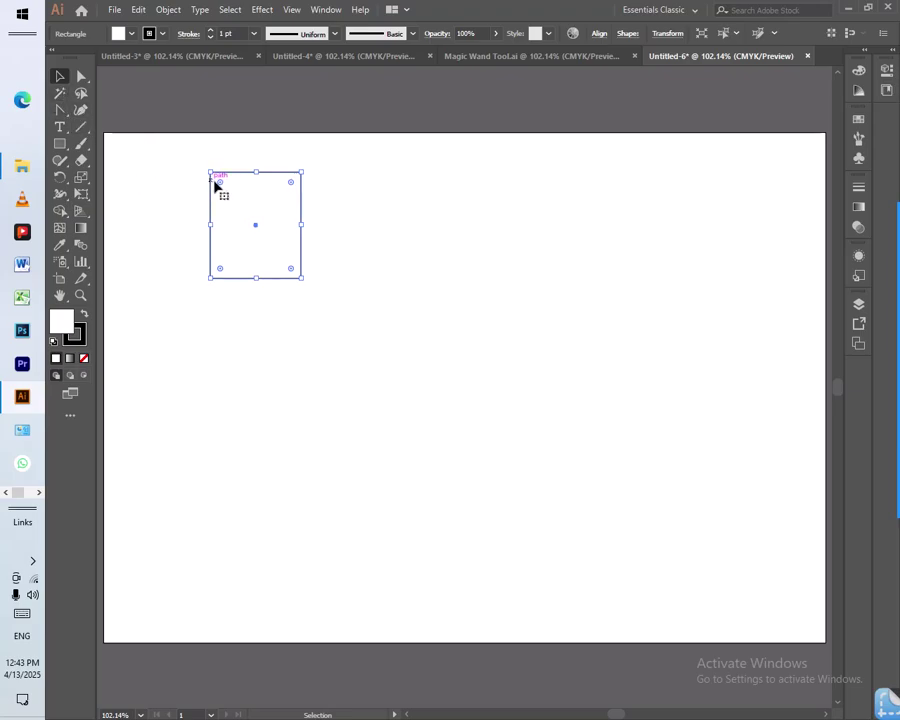
pyautogui.moveTo(219, 183); pyautogui.dragTo(189, 183)
# Step: Select the rectangle's corner anchors one at a time with the Direct Selection tool
pyautogui.click(82, 78)
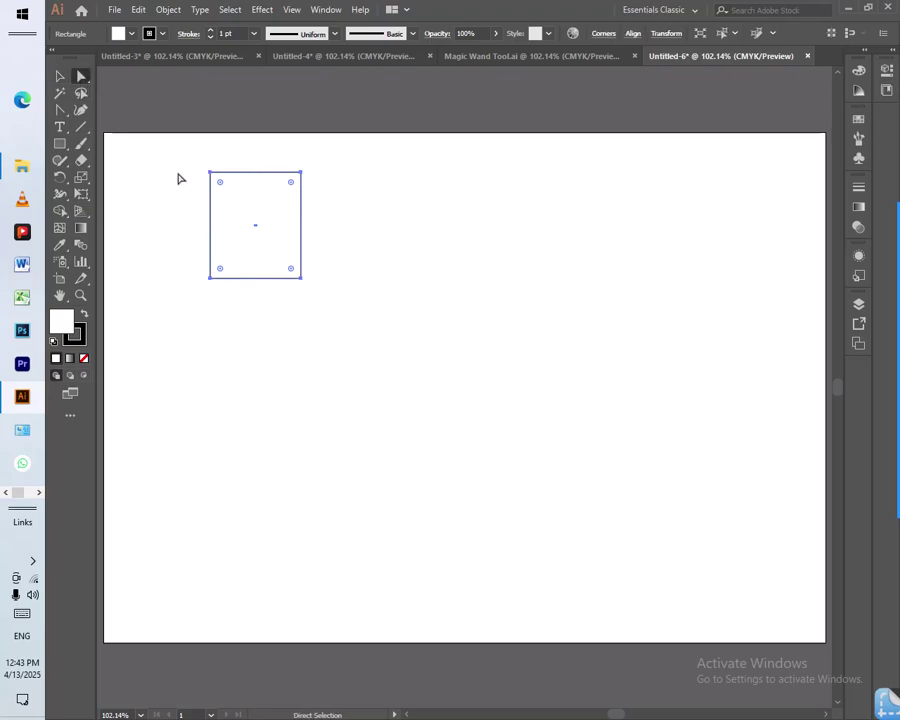
pyautogui.moveTo(187, 148); pyautogui.dragTo(228, 200)
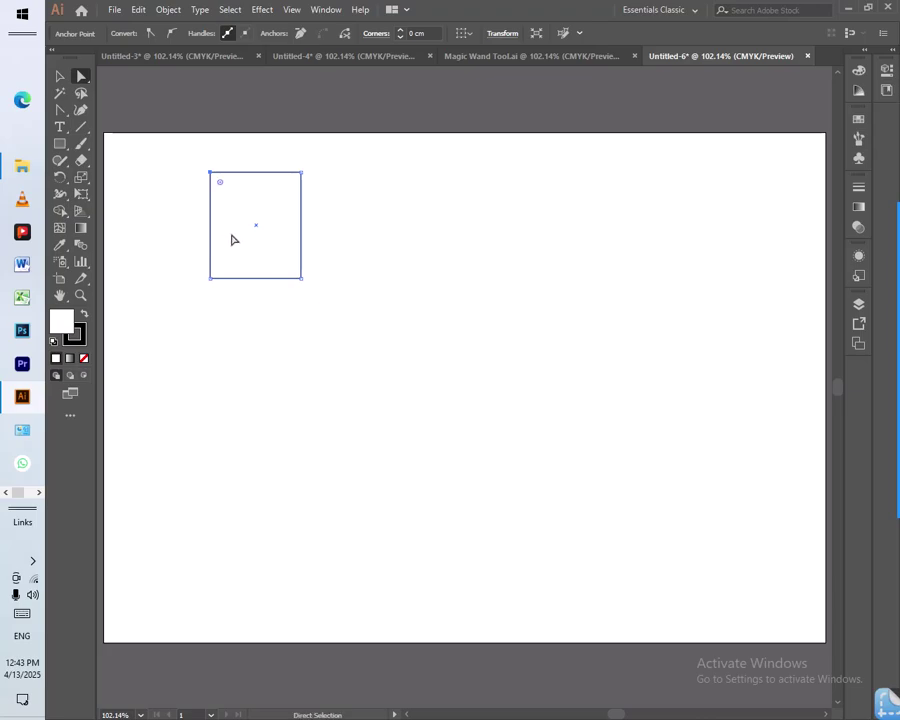
pyautogui.click(302, 237)
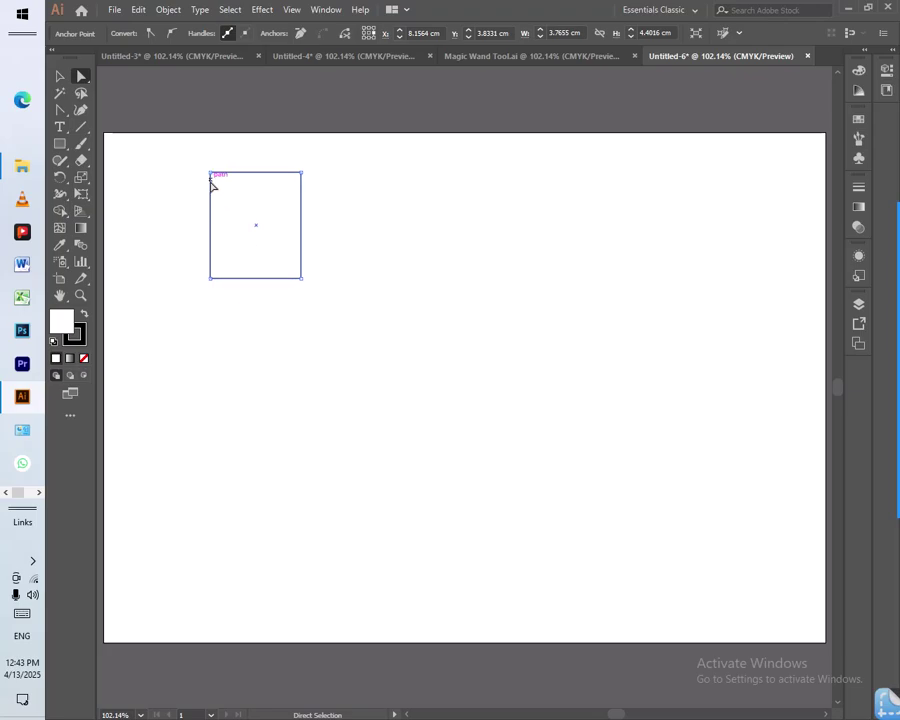
pyautogui.moveTo(210, 174); pyautogui.dragTo(210, 177)
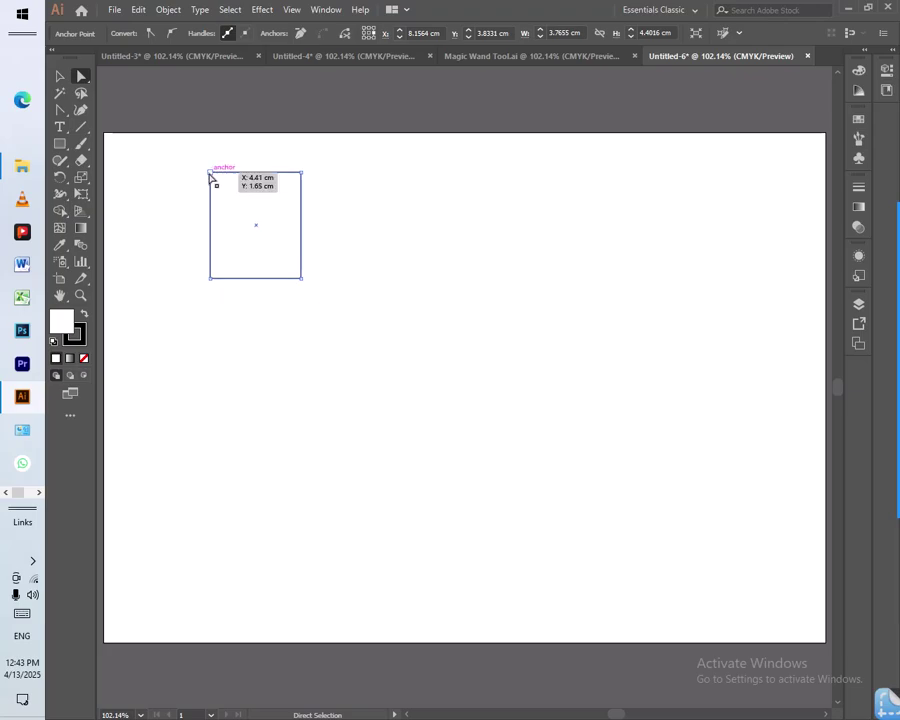
pyautogui.moveTo(211, 177); pyautogui.dragTo(212, 175)
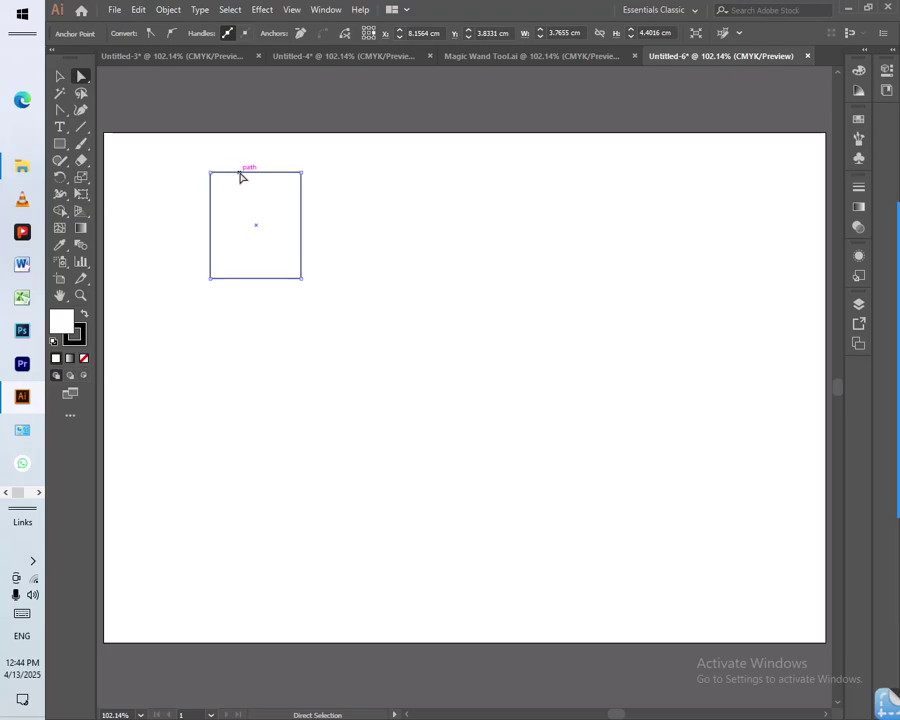
pyautogui.click(294, 180)
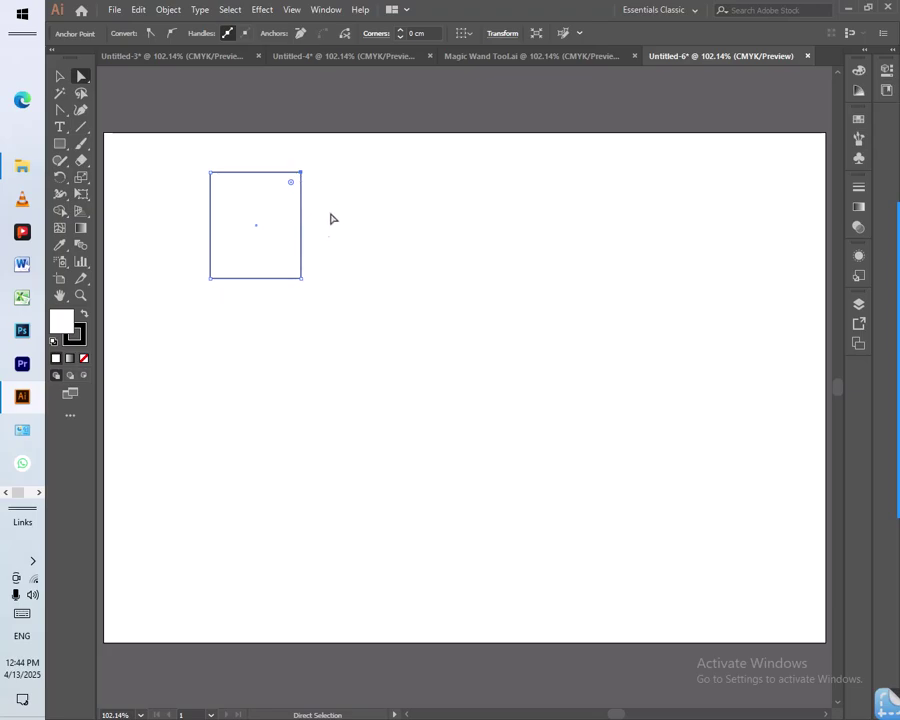
pyautogui.click(302, 278)
pyautogui.moveTo(204, 264); pyautogui.dragTo(219, 298)
# Step: Select all four corner anchors, round them very slightly to about 0.09 cm, and deselect the rectangle
pyautogui.moveTo(178, 163); pyautogui.dragTo(322, 308)
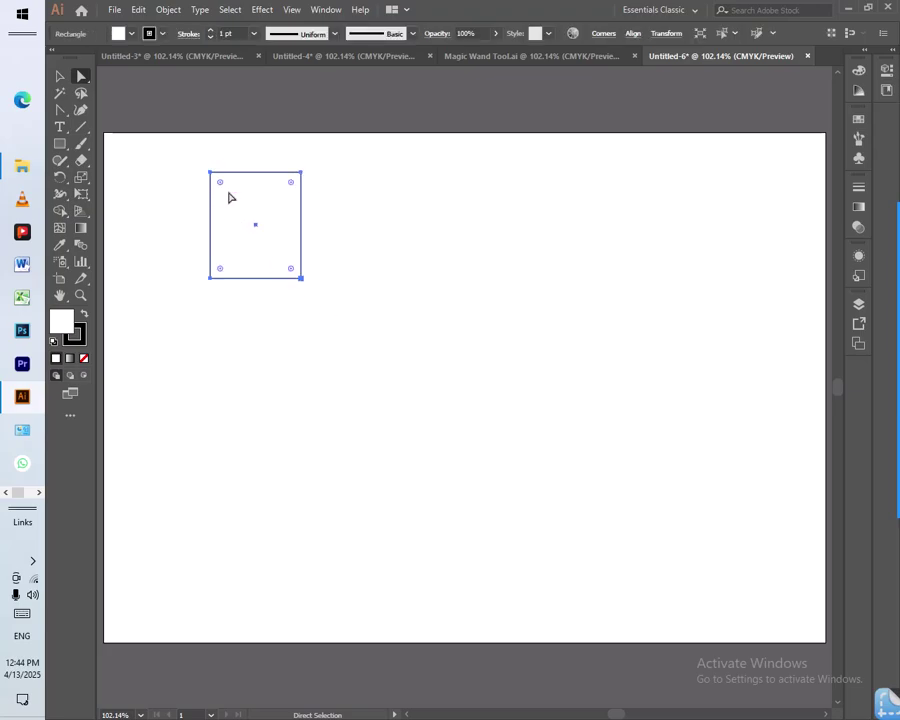
pyautogui.moveTo(221, 185); pyautogui.dragTo(194, 180)
pyautogui.click(188, 166)
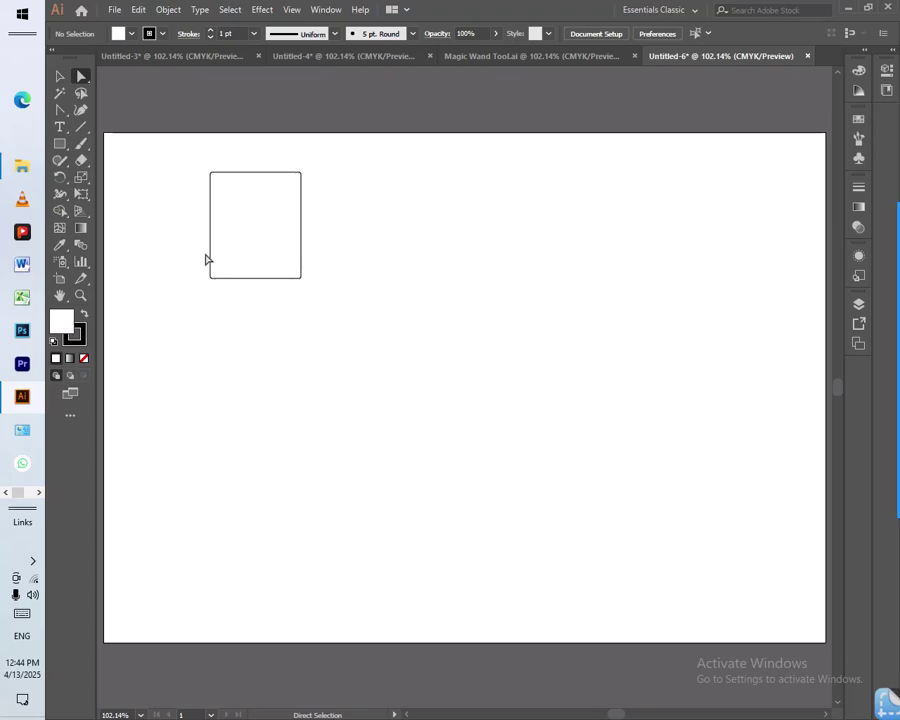
# Step: Round only the rectangle's upper-left corner to about 3.3 cm with the Direct Selection tool, and deselect the shape
pyautogui.moveTo(179, 157); pyautogui.dragTo(240, 207)
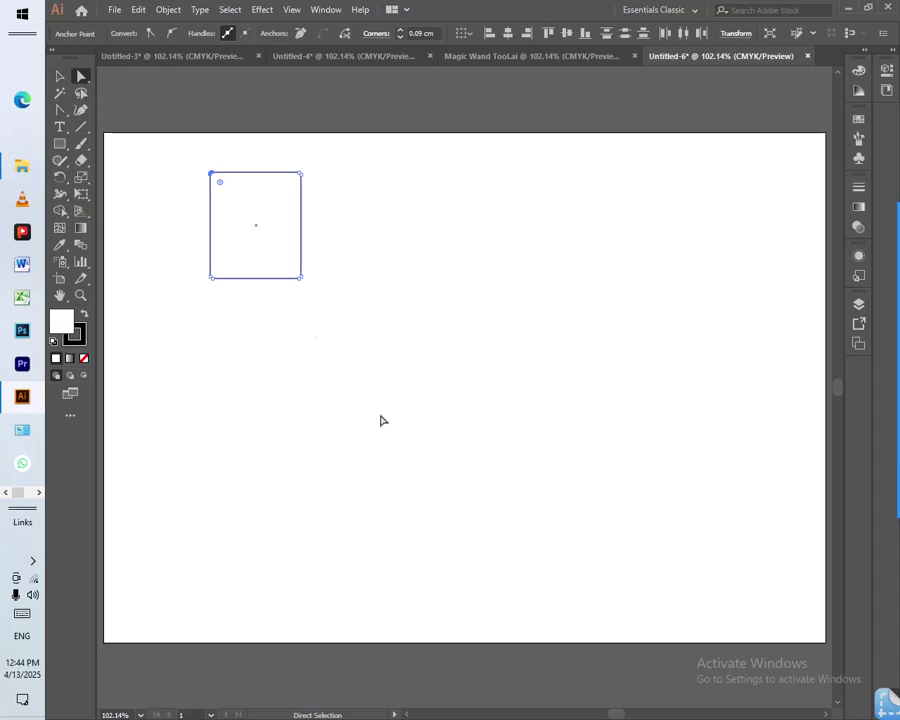
pyautogui.moveTo(220, 186); pyautogui.dragTo(284, 265)
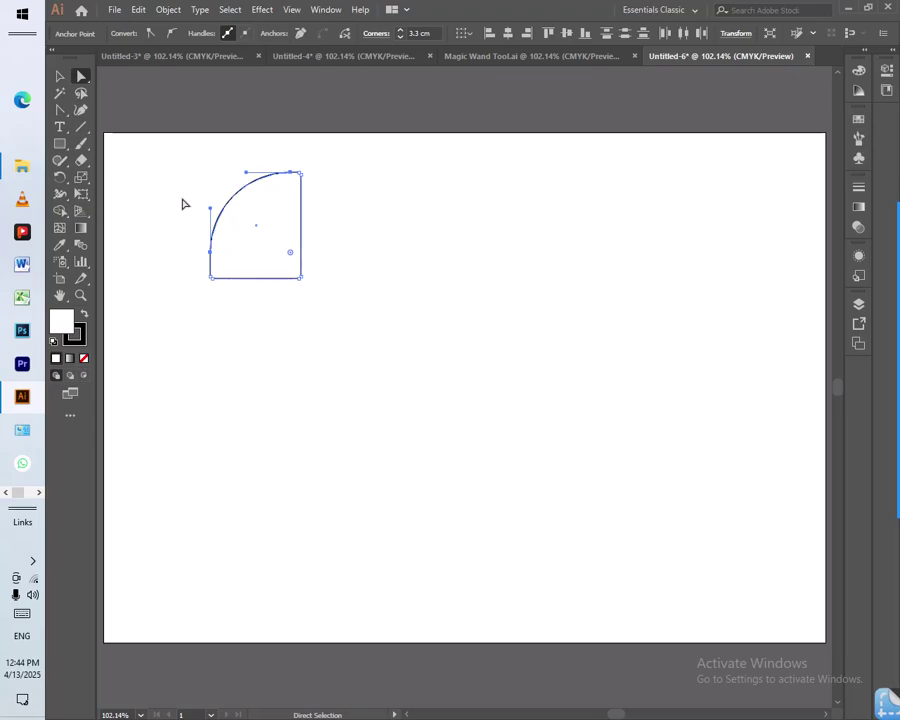
pyautogui.click(60, 77)
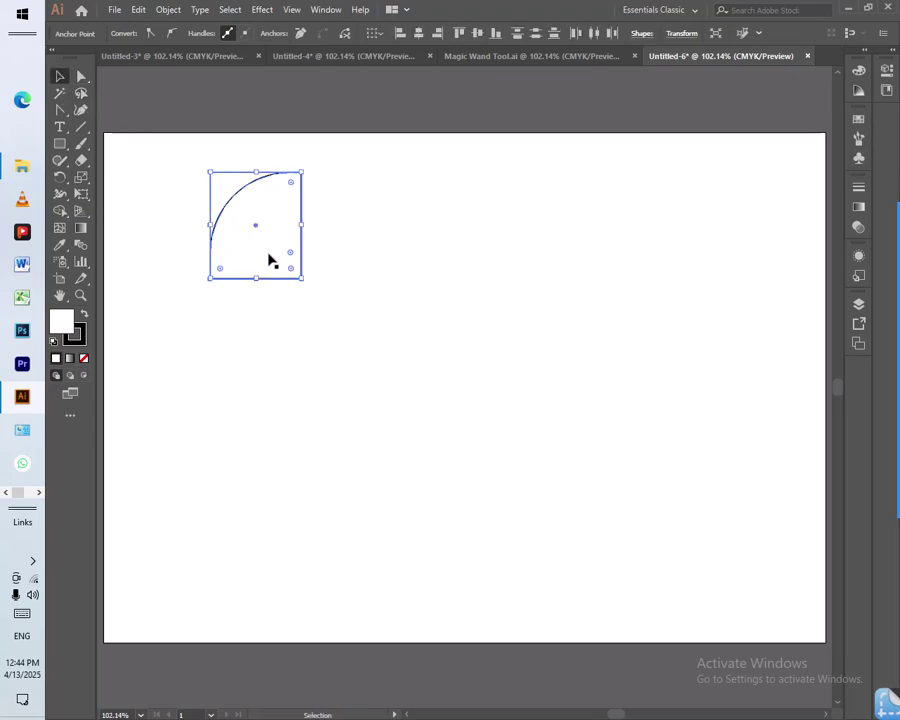
pyautogui.click(370, 300)
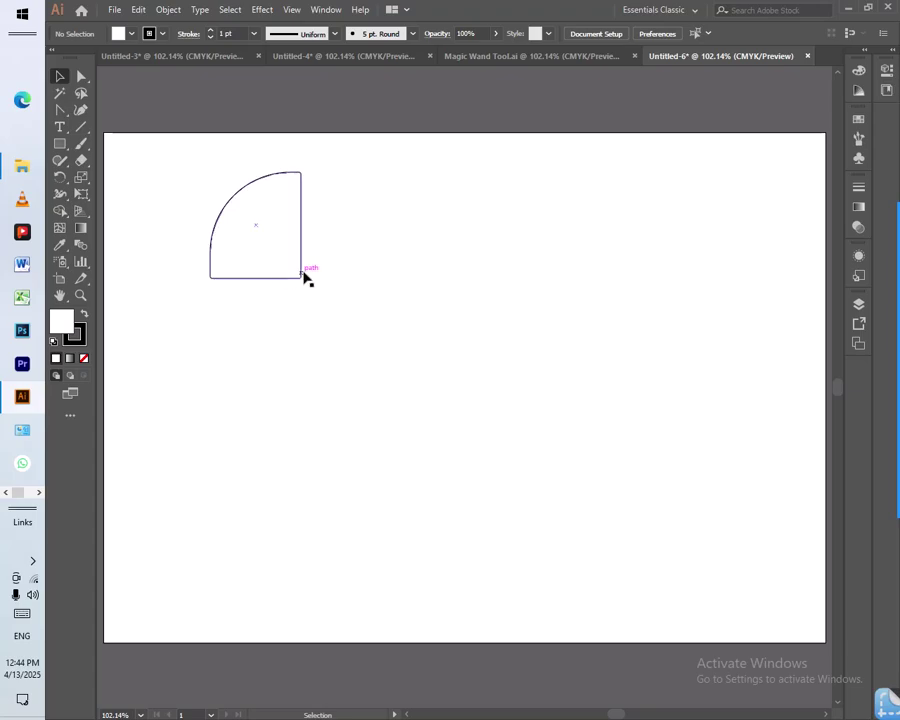
# Step: Round only the shape's lower-right corner as far as it goes to complete a leaf outline
pyautogui.click(81, 77)
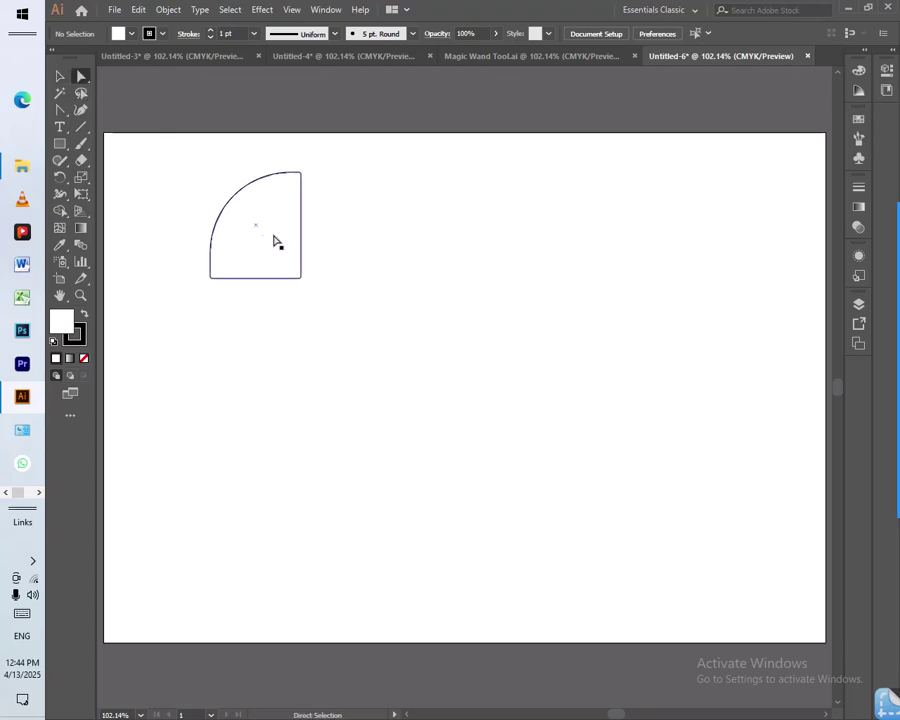
pyautogui.moveTo(323, 245); pyautogui.dragTo(278, 312)
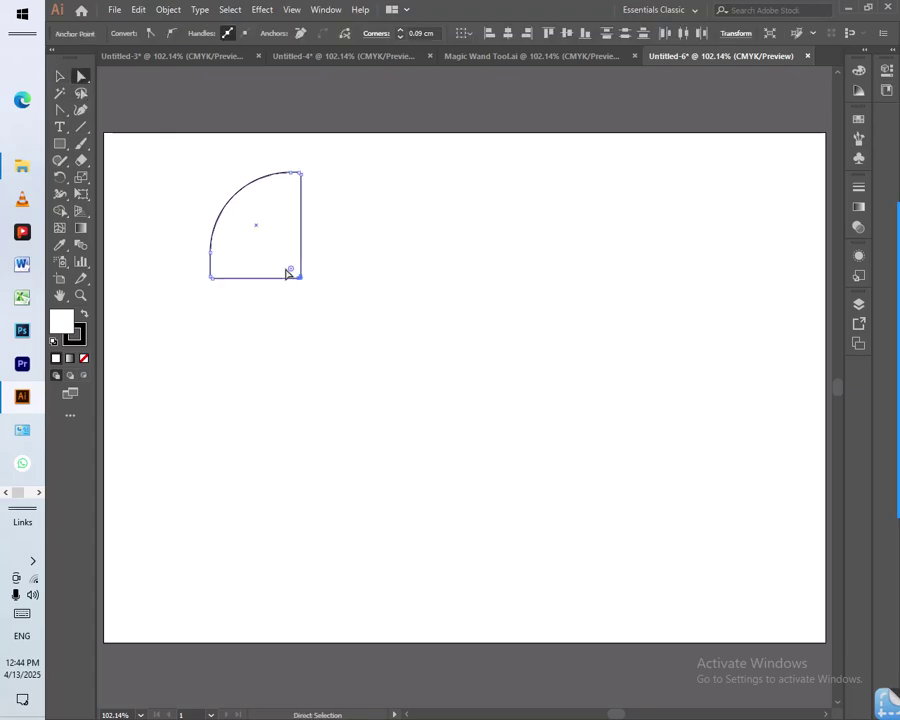
pyautogui.moveTo(291, 270); pyautogui.dragTo(191, 207)
pyautogui.click(59, 76)
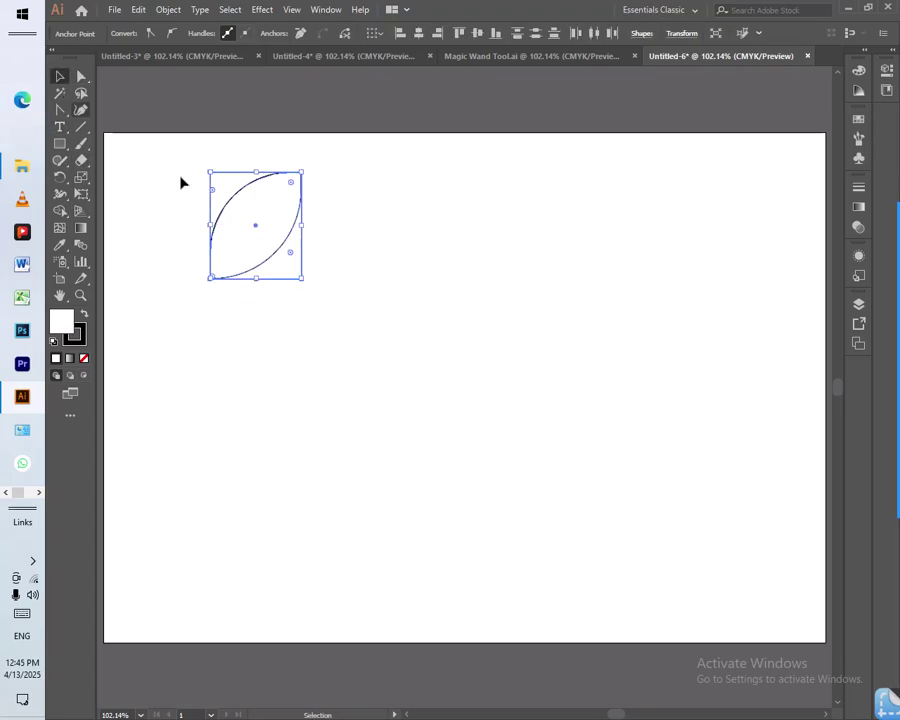
# Step: Fill the leaf shape with a light green chosen in the Color Picker, and reselect the leaf
pyautogui.doubleClick(63, 322)
pyautogui.click(486, 398)
pyautogui.moveTo(432, 324); pyautogui.dragTo(455, 272)
pyautogui.click(621, 280)
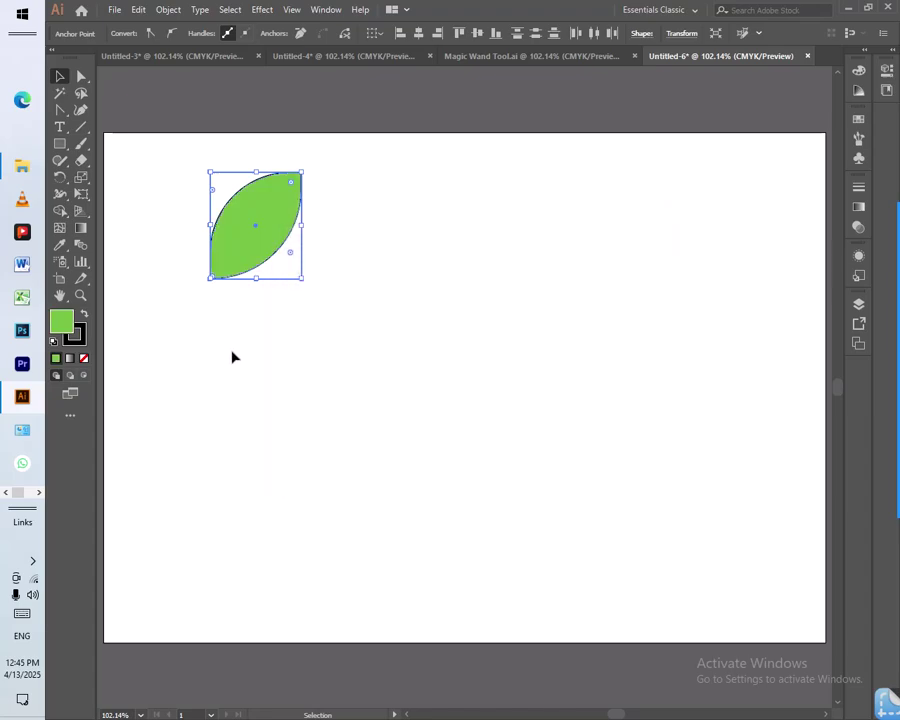
pyautogui.click(321, 362)
pyautogui.click(249, 245)
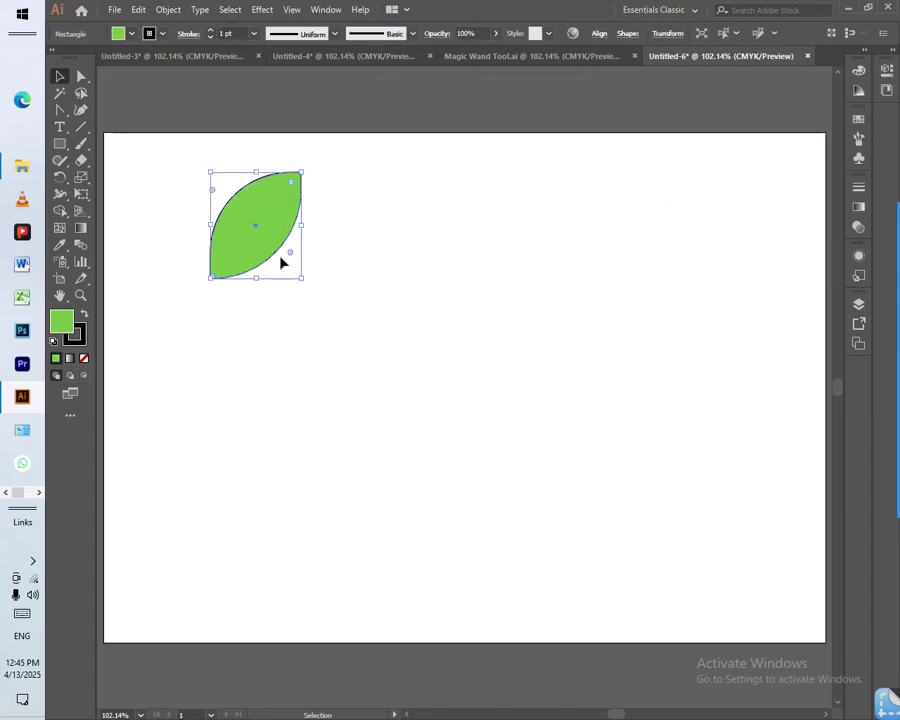
# Step: Draw a nearly square green rectangle below the leaf and place two copies beside it in a horizontal row
pyautogui.click(82, 77)
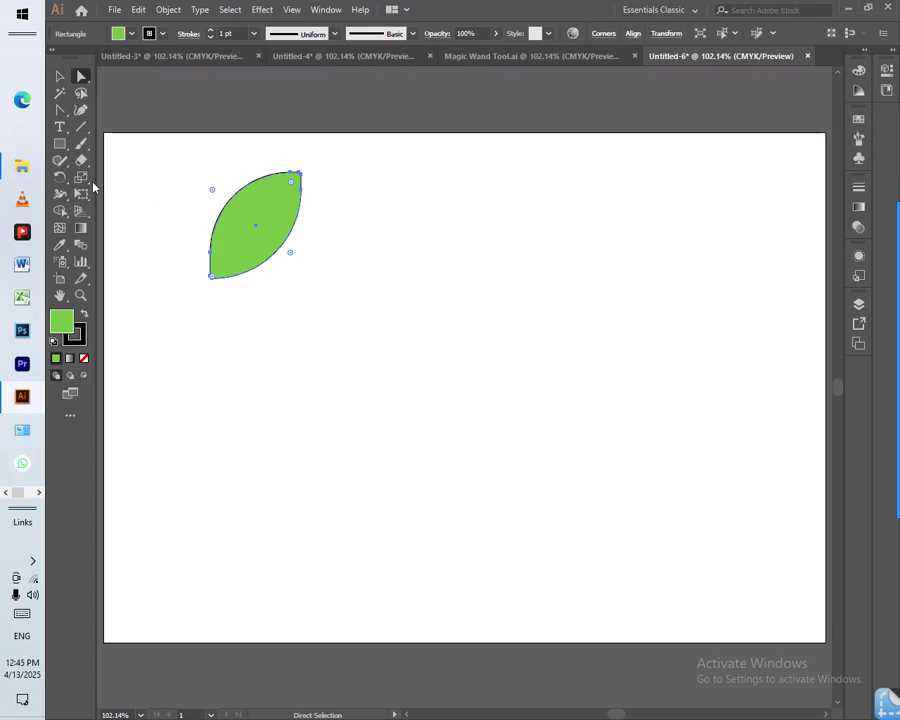
pyautogui.press('m')
pyautogui.moveTo(204, 338)
pyautogui.mouseDown()
pyautogui.moveTo(228, 369)
pyautogui.moveTo(331, 440)
pyautogui.moveTo(335, 462)
pyautogui.mouseUp()
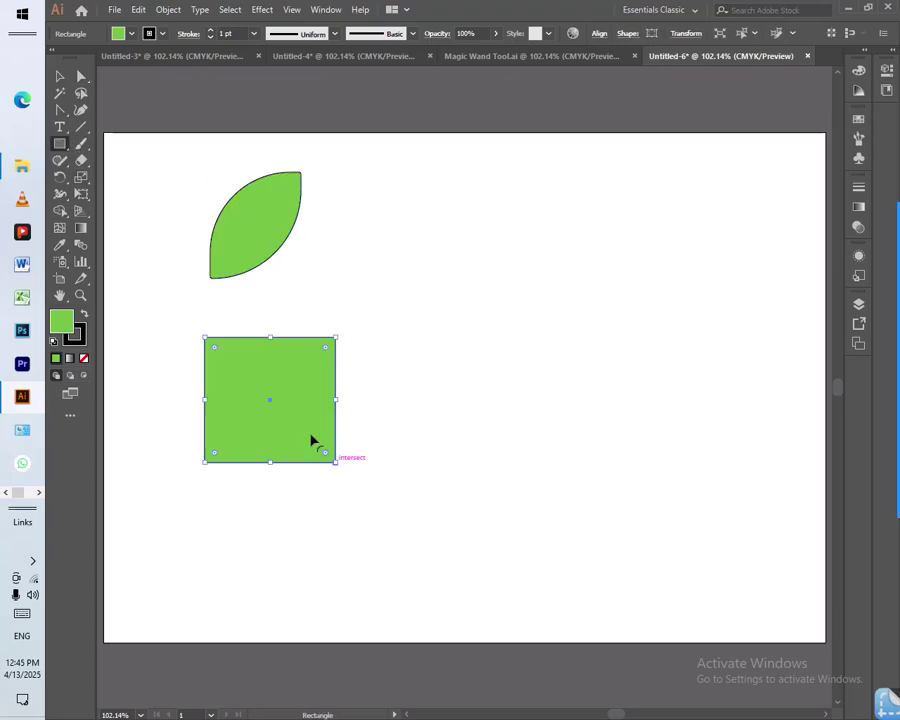
pyautogui.click(58, 84)
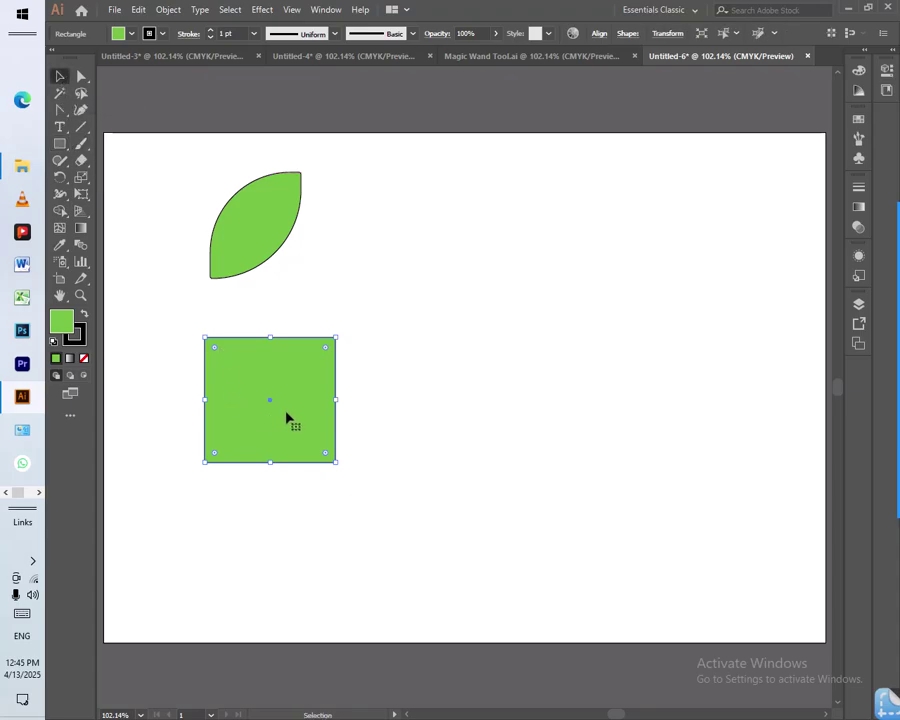
pyautogui.moveTo(286, 418); pyautogui.dragTo(616, 424)
# Step: Select all three green rectangles together with the Group Selection tool, and return to the Selection tool with them selected
pyautogui.click(81, 76)
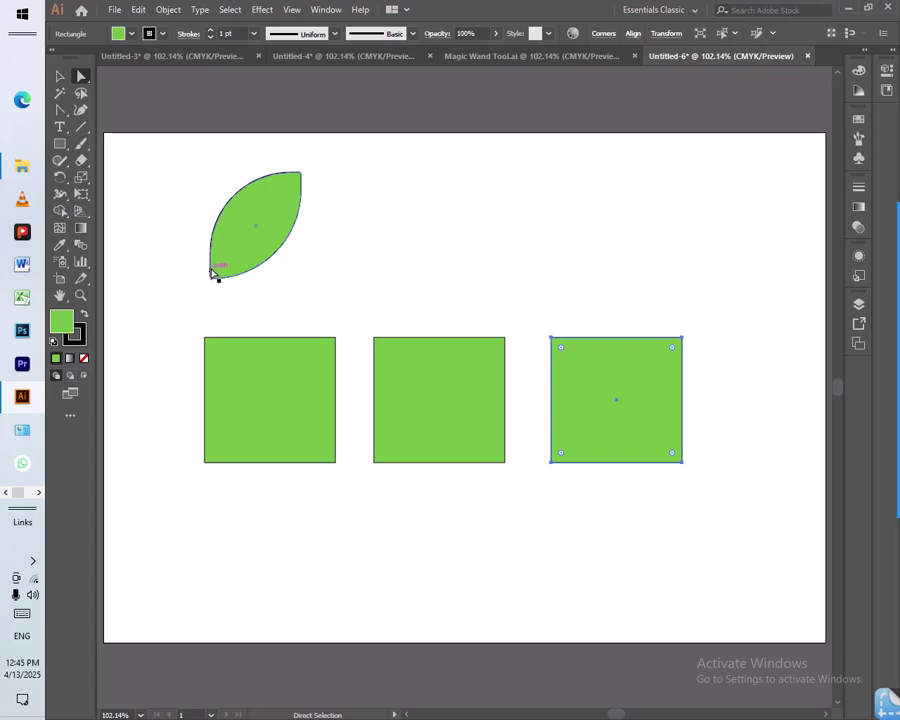
pyautogui.click(85, 83)
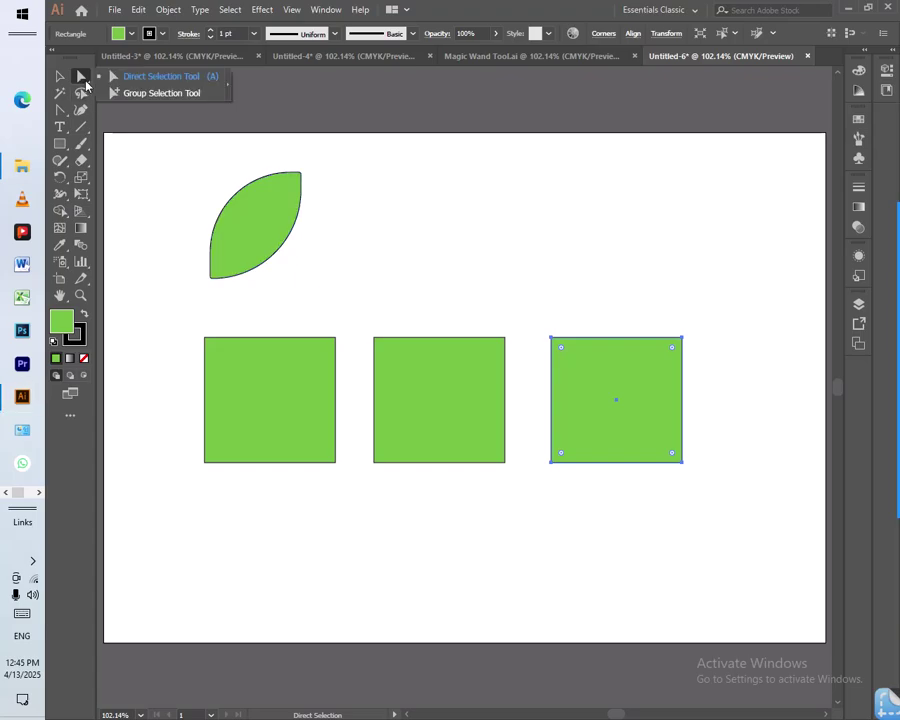
pyautogui.click(150, 93)
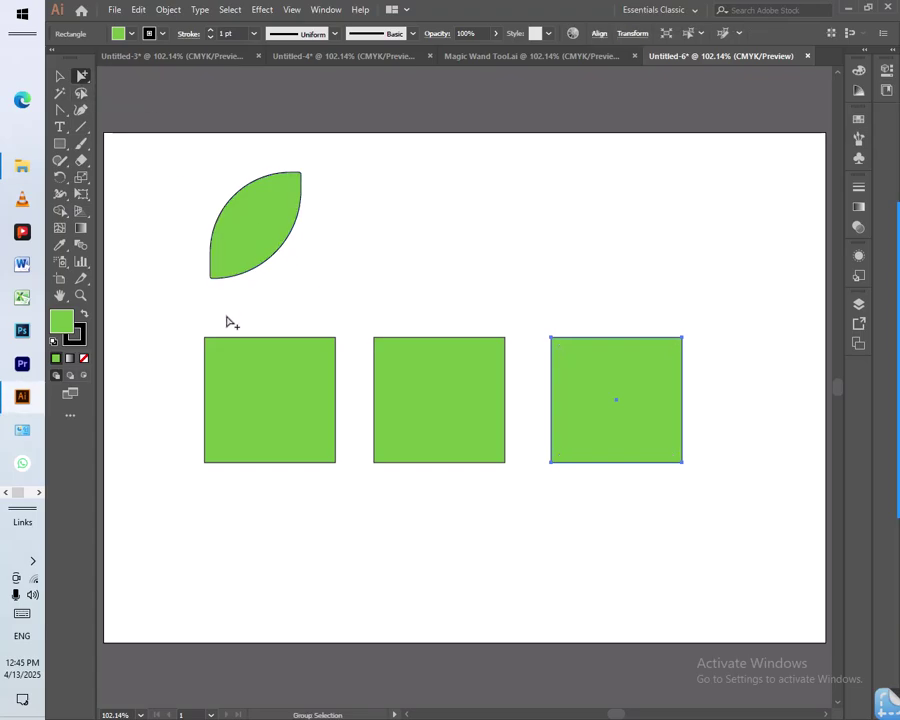
pyautogui.moveTo(164, 318); pyautogui.dragTo(661, 449)
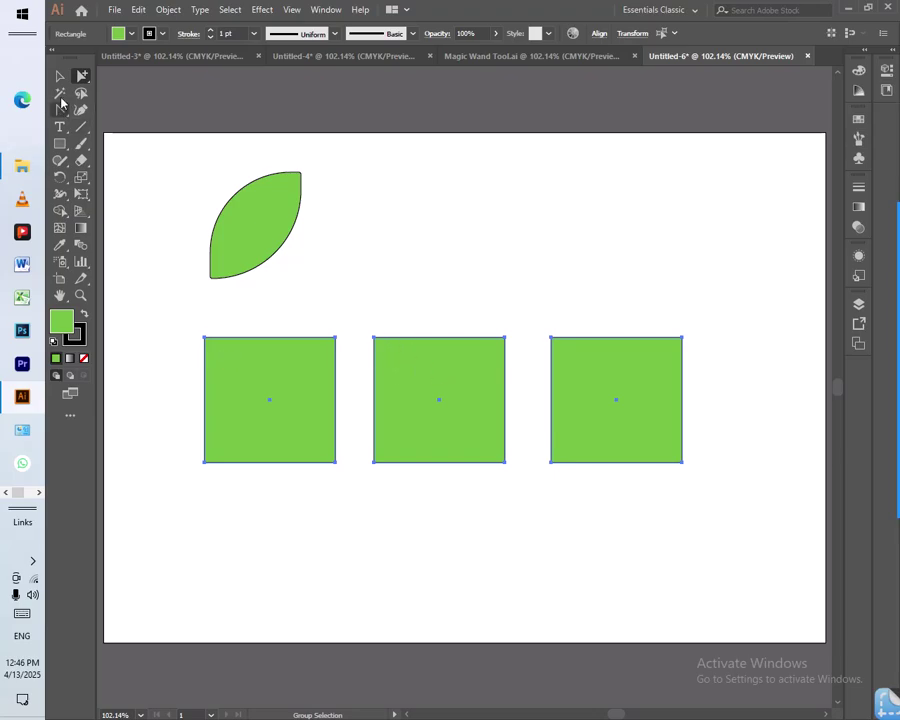
pyautogui.moveTo(82, 75); pyautogui.dragTo(123, 76)
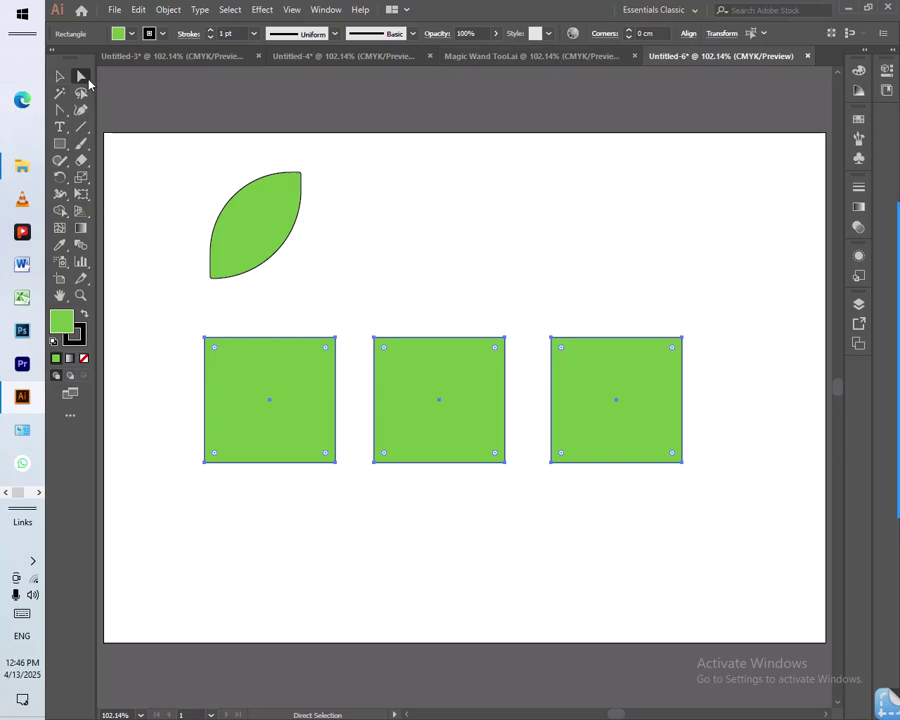
pyautogui.click(58, 77)
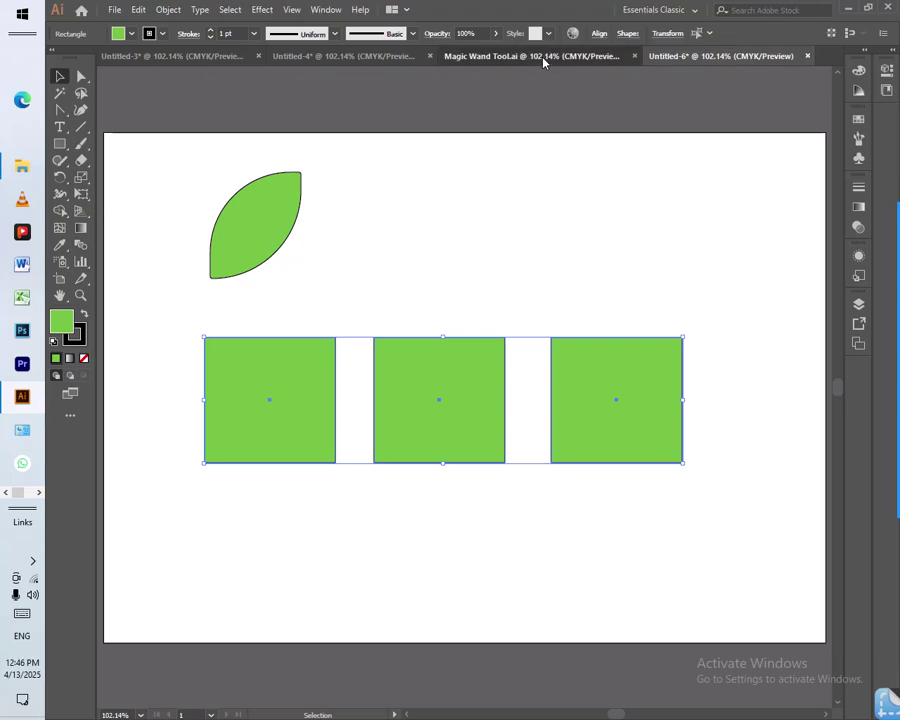
# Step: Switch to the Magic Wand Tool.ai document and open the options of the Magic Wand tool
pyautogui.click(540, 57)
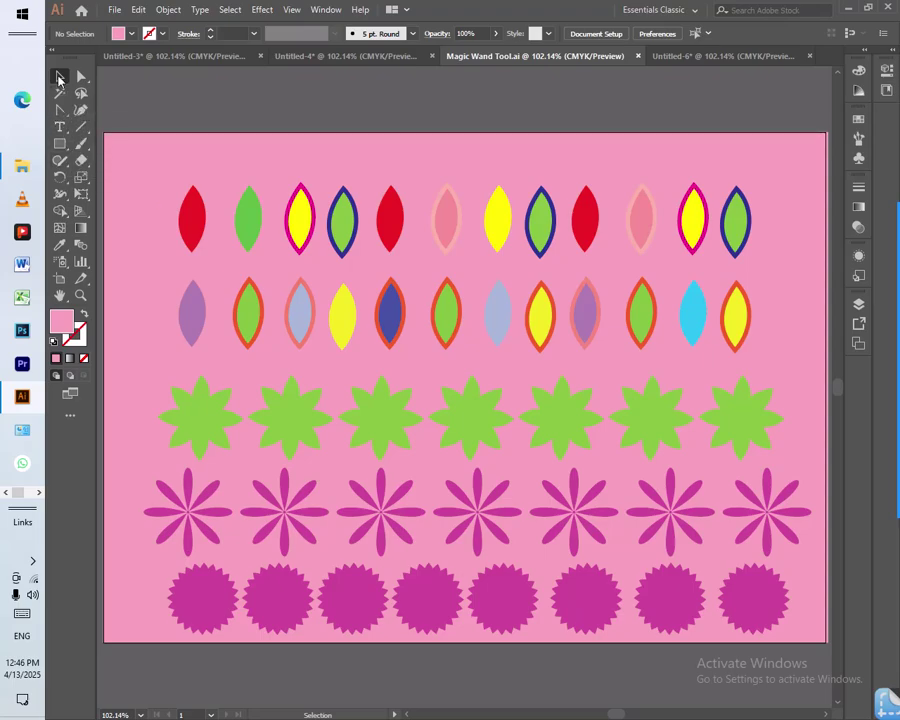
pyautogui.doubleClick(267, 174)
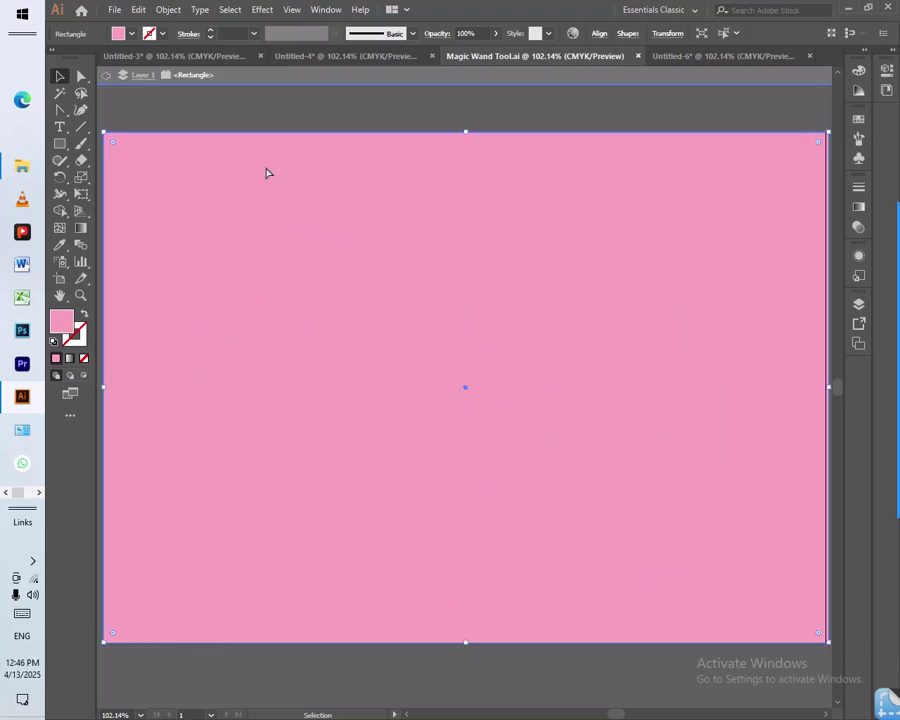
pyautogui.press('Escape')
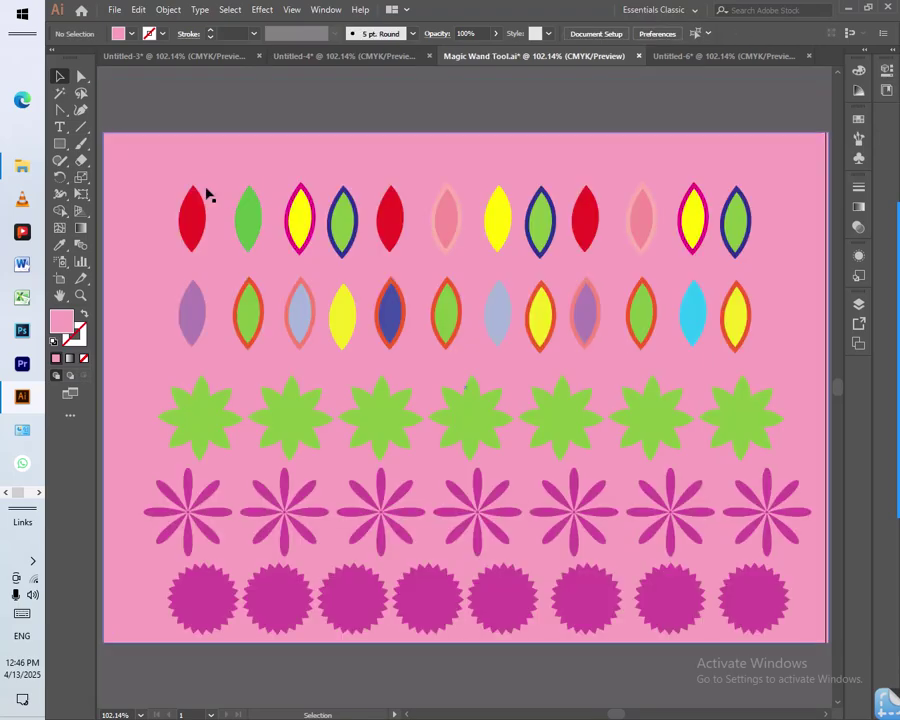
pyautogui.click(58, 95)
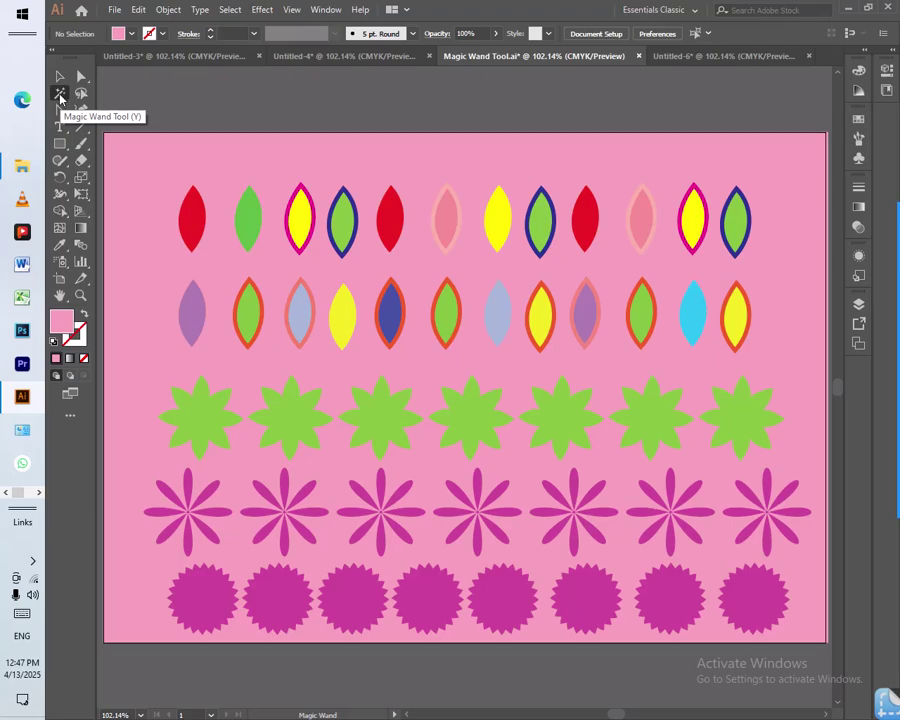
pyautogui.doubleClick(60, 95)
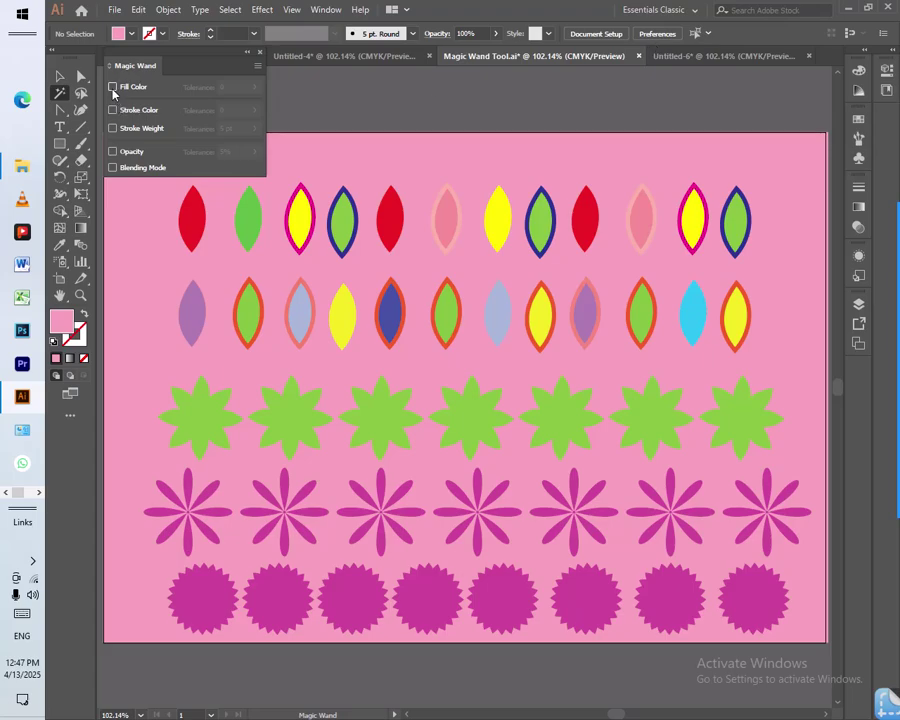
# Step: Make the Magic Wand match Fill Color with tolerance 0 and sample the plain green leaf in the first row
pyautogui.click(59, 76)
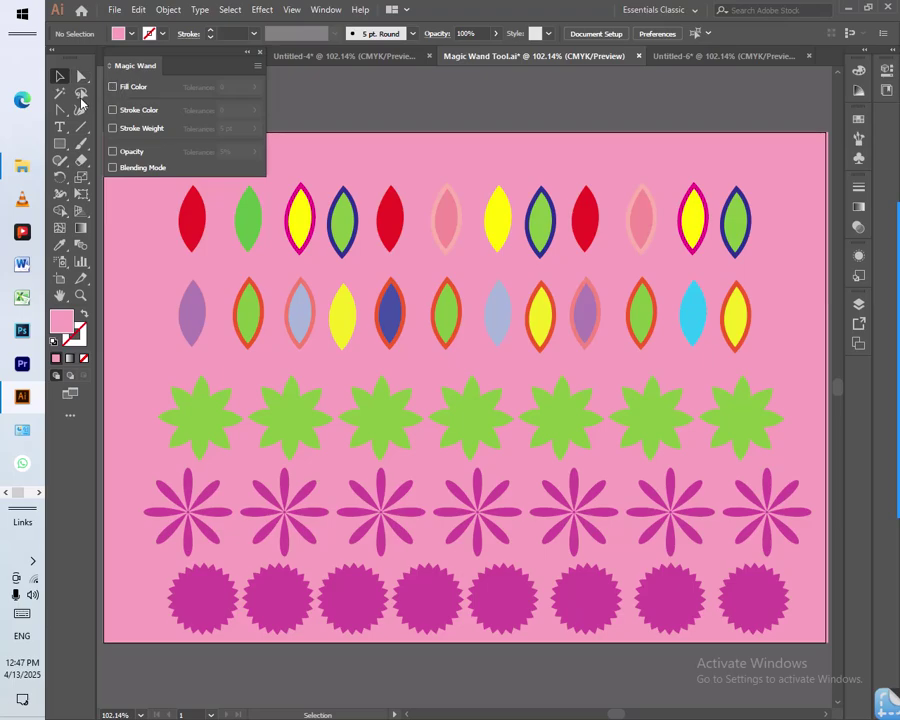
pyautogui.click(60, 94)
pyautogui.click(139, 90)
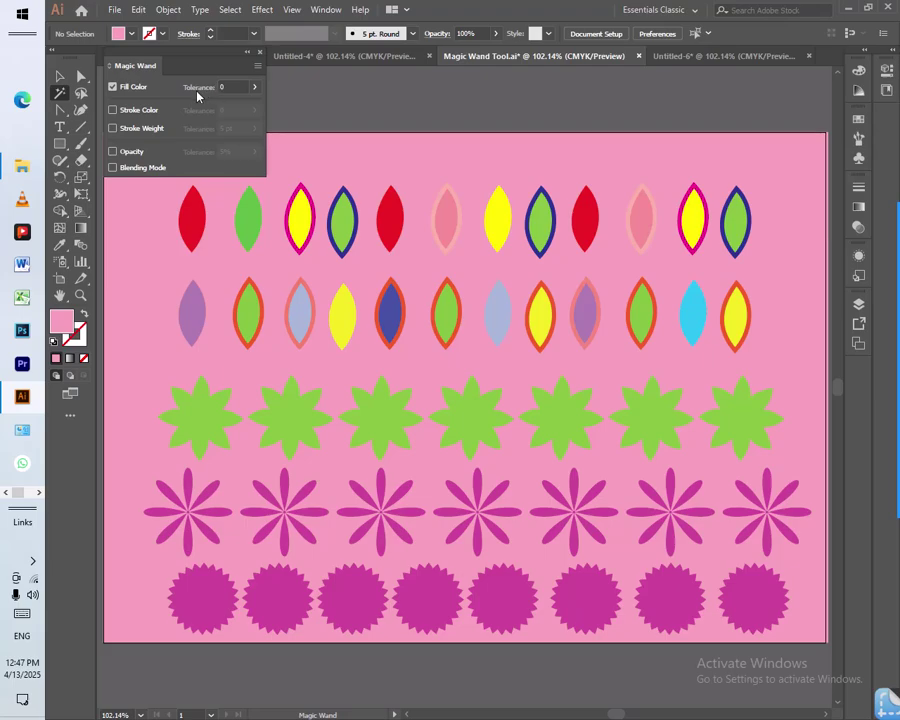
pyautogui.click(254, 87)
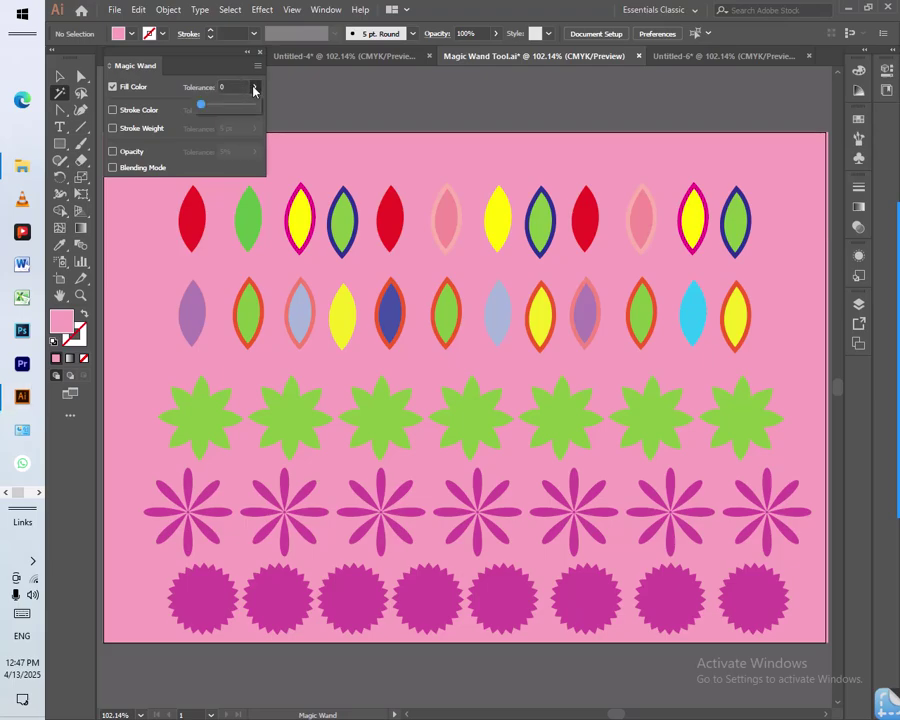
pyautogui.moveTo(201, 104)
pyautogui.mouseDown()
pyautogui.moveTo(254, 111)
pyautogui.moveTo(186, 106)
pyautogui.mouseUp()
pyautogui.click(189, 95)
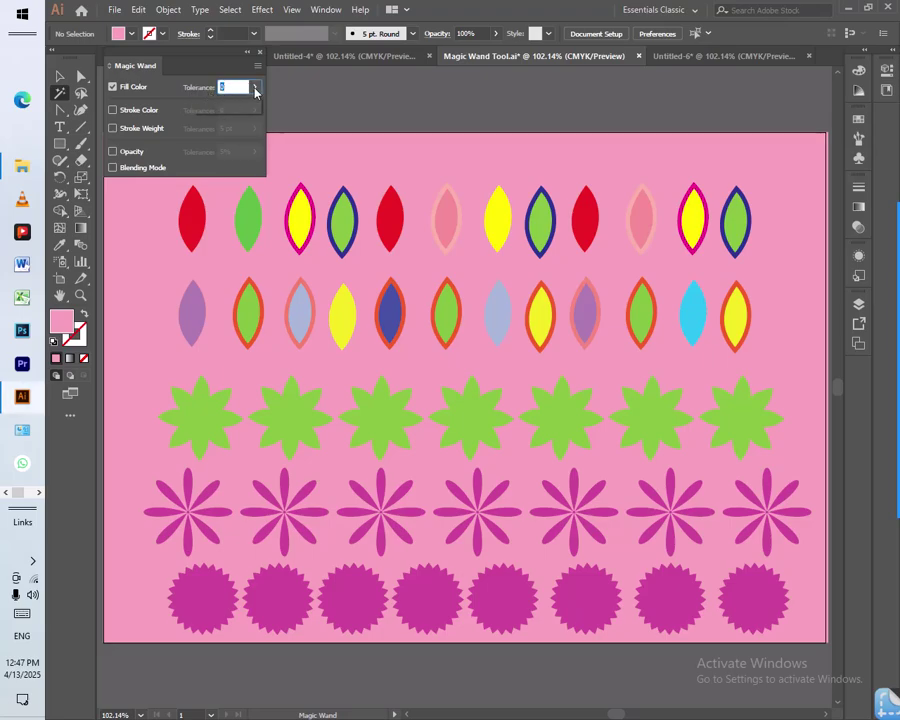
pyautogui.click(254, 87)
pyautogui.moveTo(231, 112); pyautogui.dragTo(188, 112)
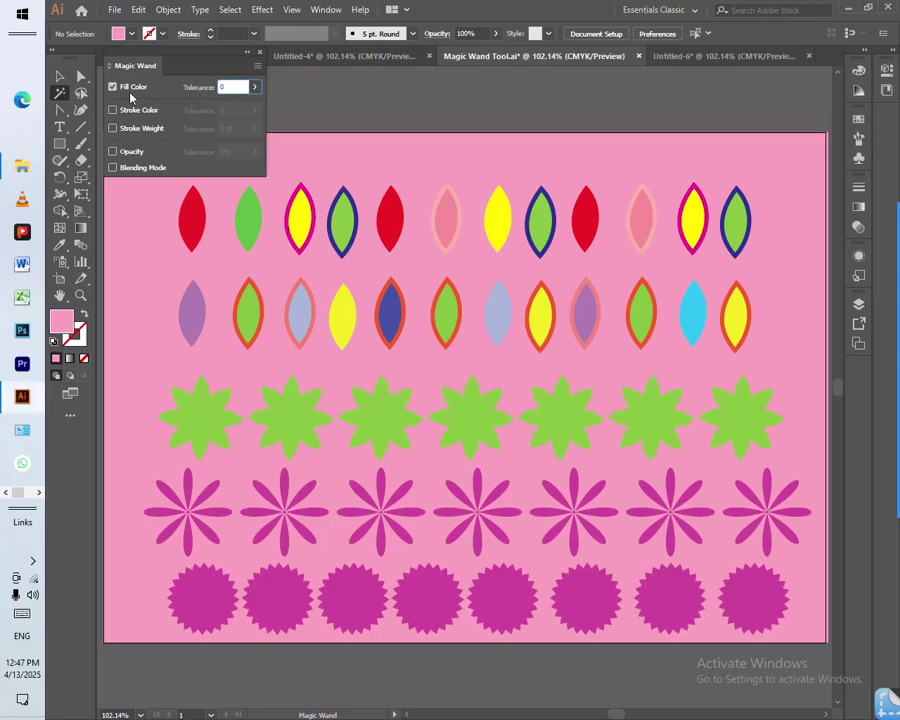
pyautogui.click(59, 95)
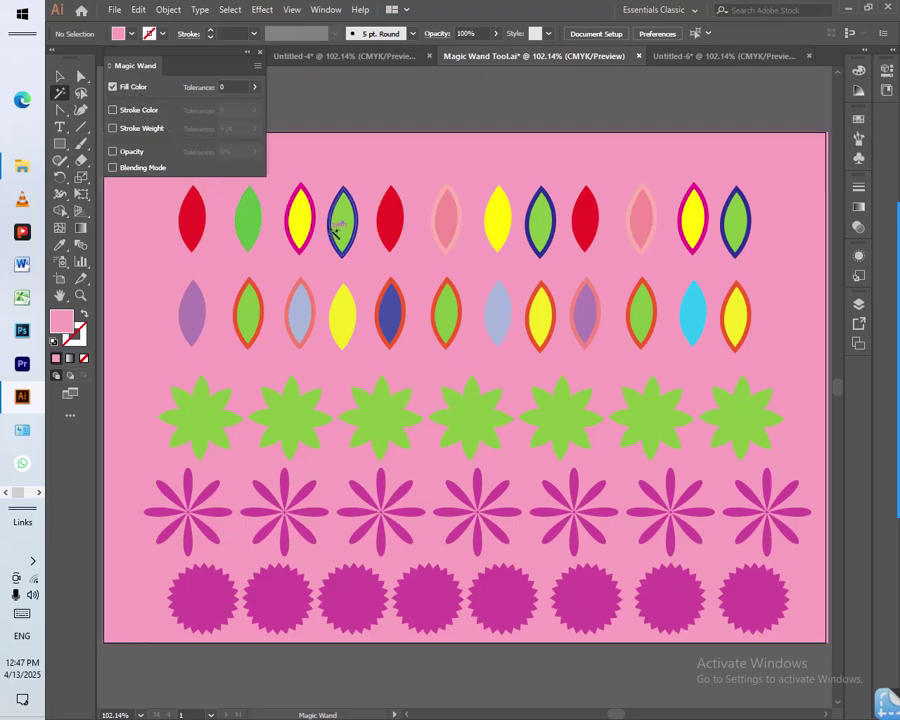
pyautogui.click(248, 222)
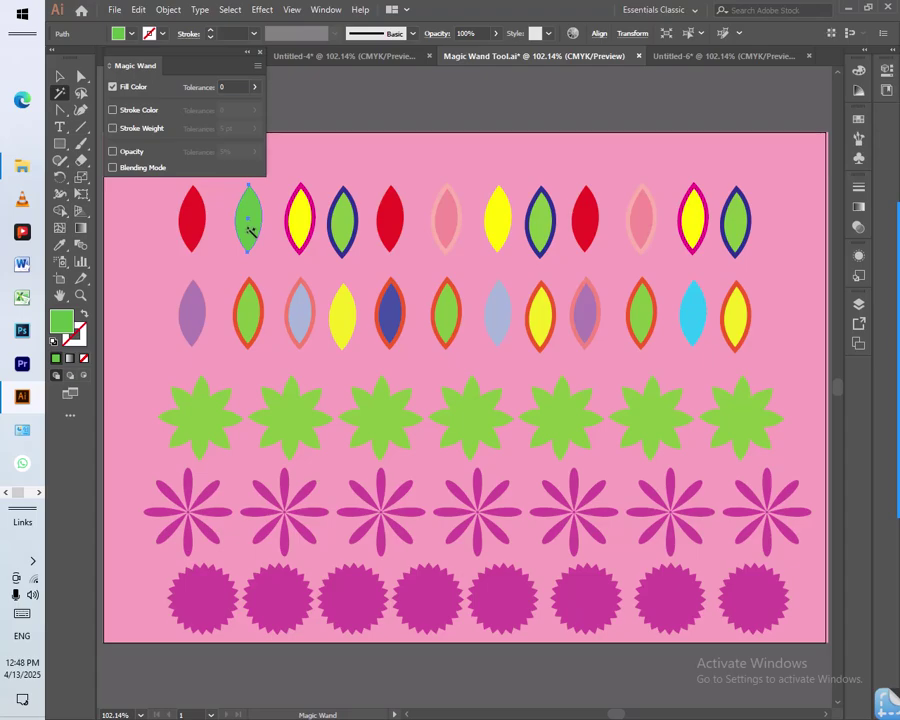
# Step: Match only Stroke Color with tolerance 0, select the leaves outlined in dark blue, and deselect them
pyautogui.click(130, 88)
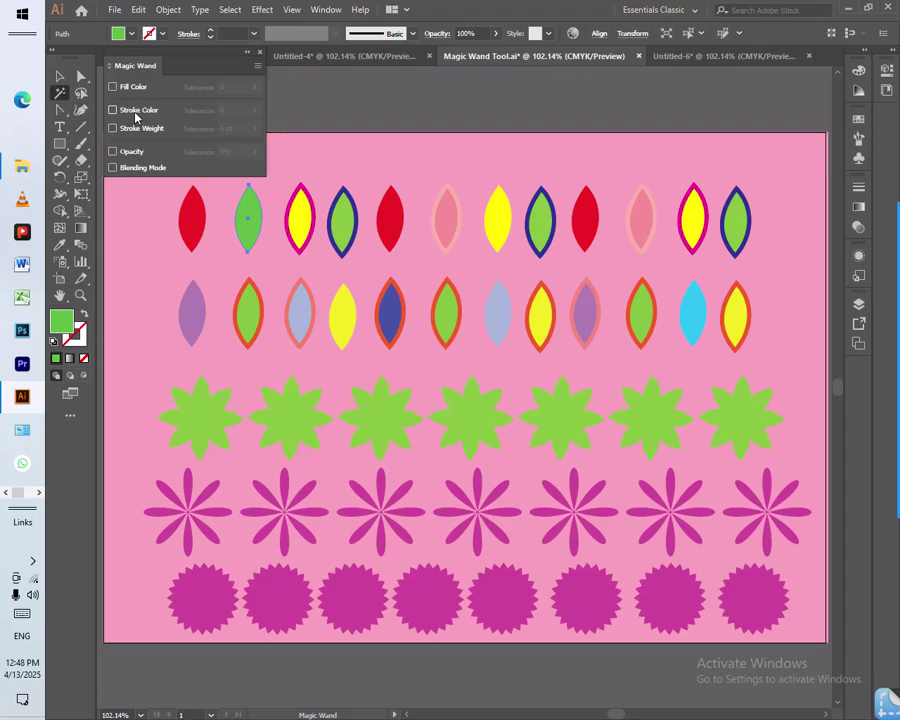
pyautogui.click(139, 111)
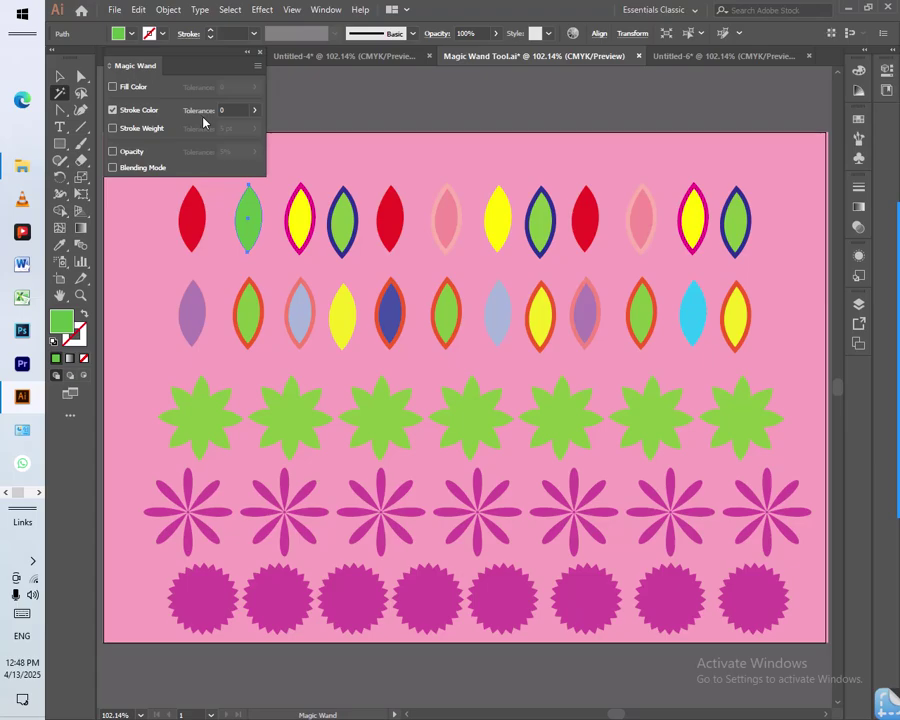
pyautogui.click(346, 236)
pyautogui.click(345, 223)
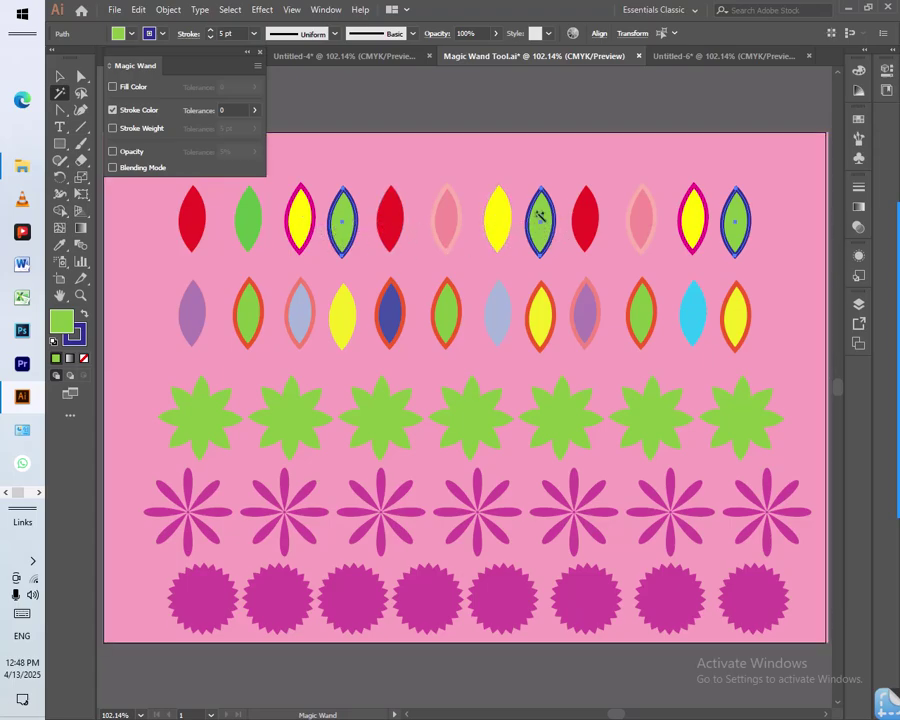
pyautogui.click(60, 77)
pyautogui.click(141, 245)
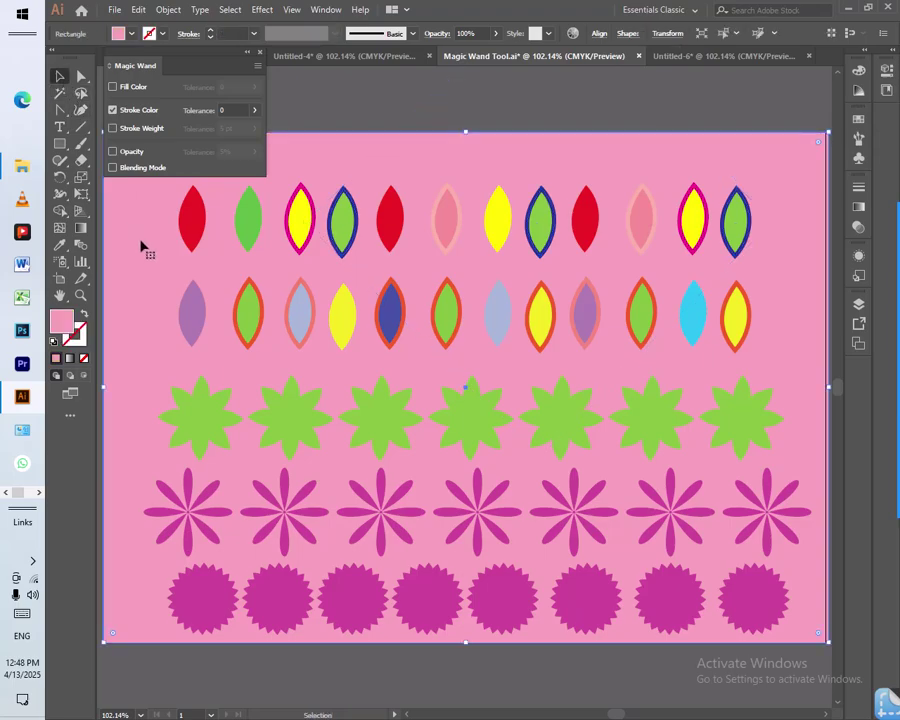
pyautogui.click(272, 130)
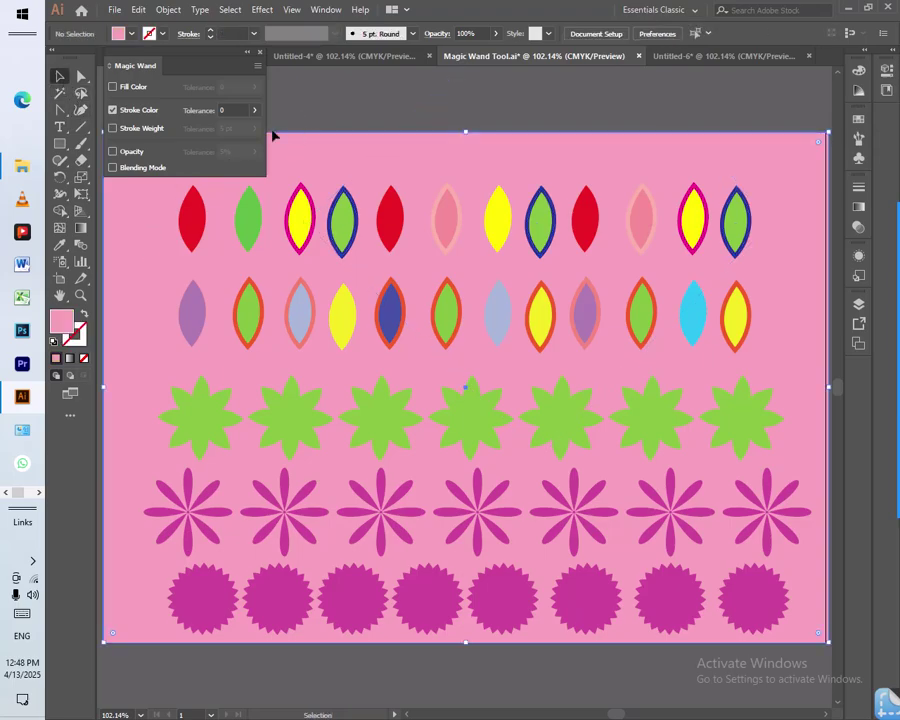
# Step: Match only Stroke Weight with a 5 pt tolerance, select similar leaves by sampling an orange-outlined leaf, and clear the selection
pyautogui.click(59, 96)
pyautogui.click(129, 114)
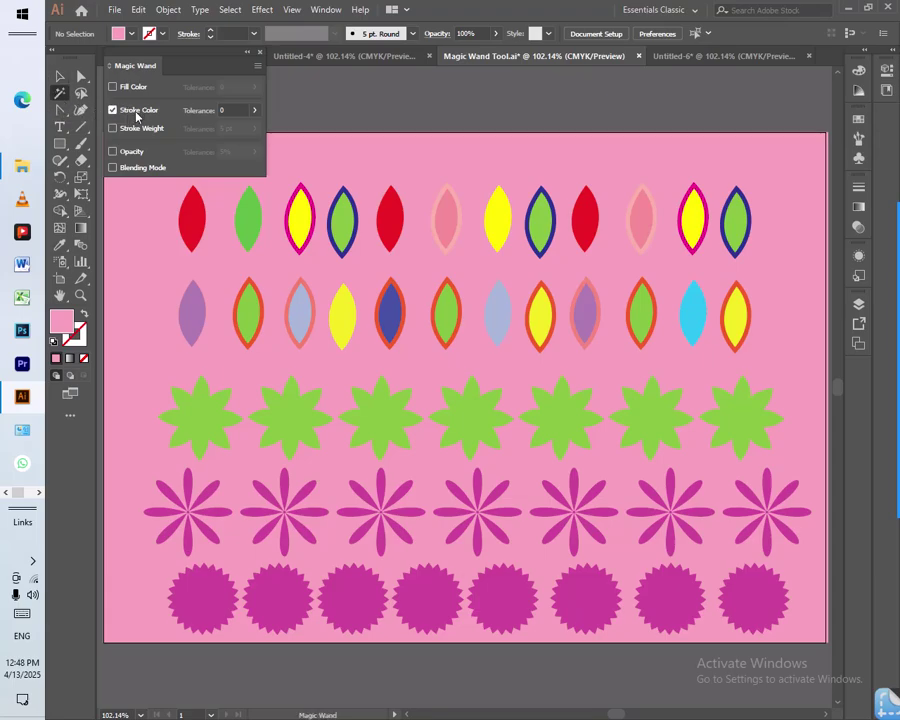
pyautogui.click(128, 113)
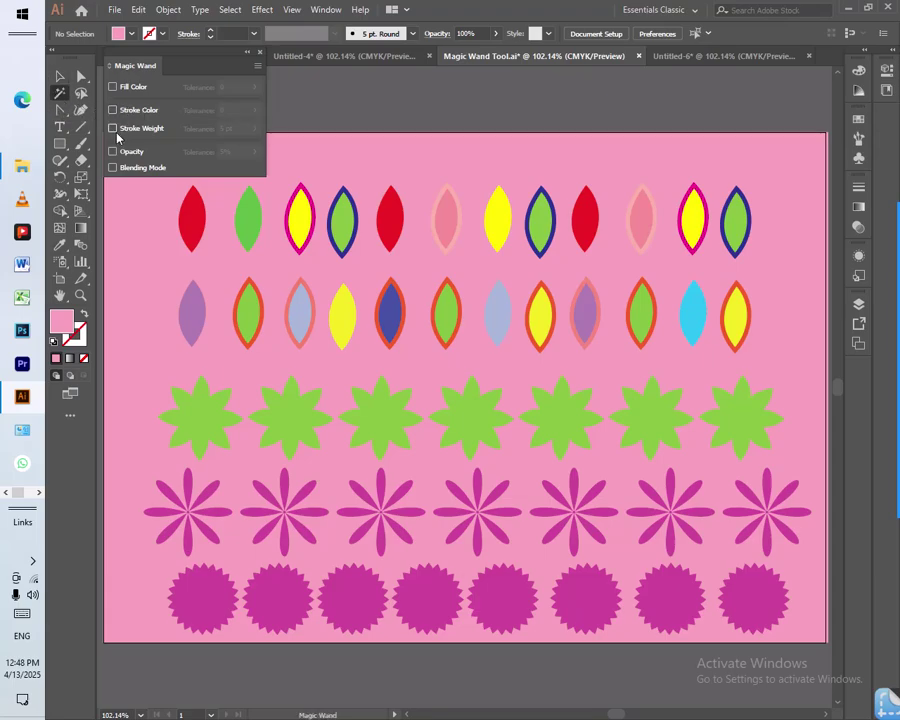
pyautogui.click(140, 131)
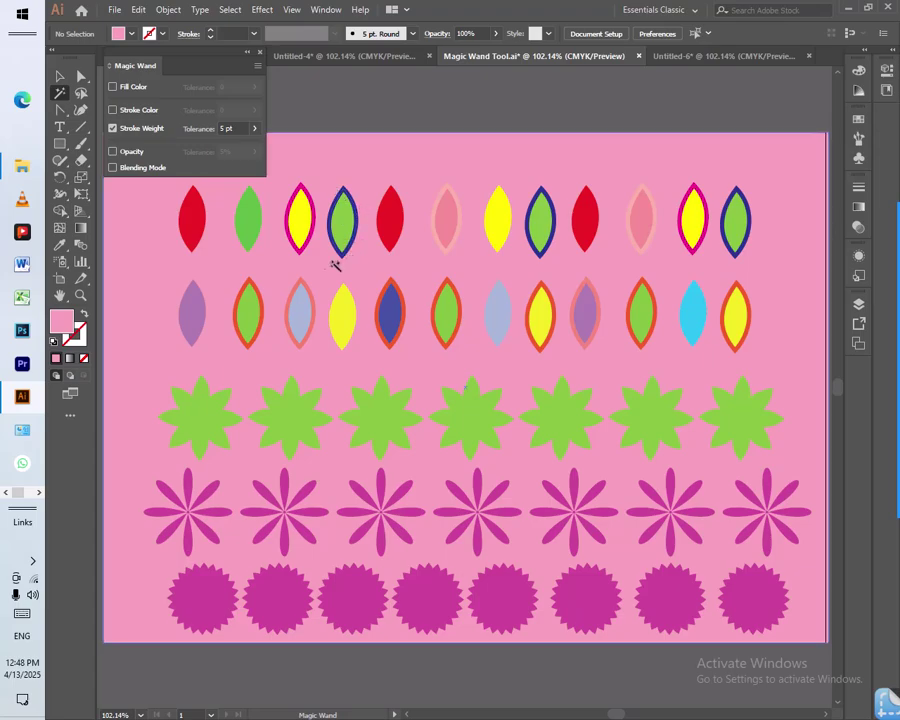
pyautogui.click(249, 305)
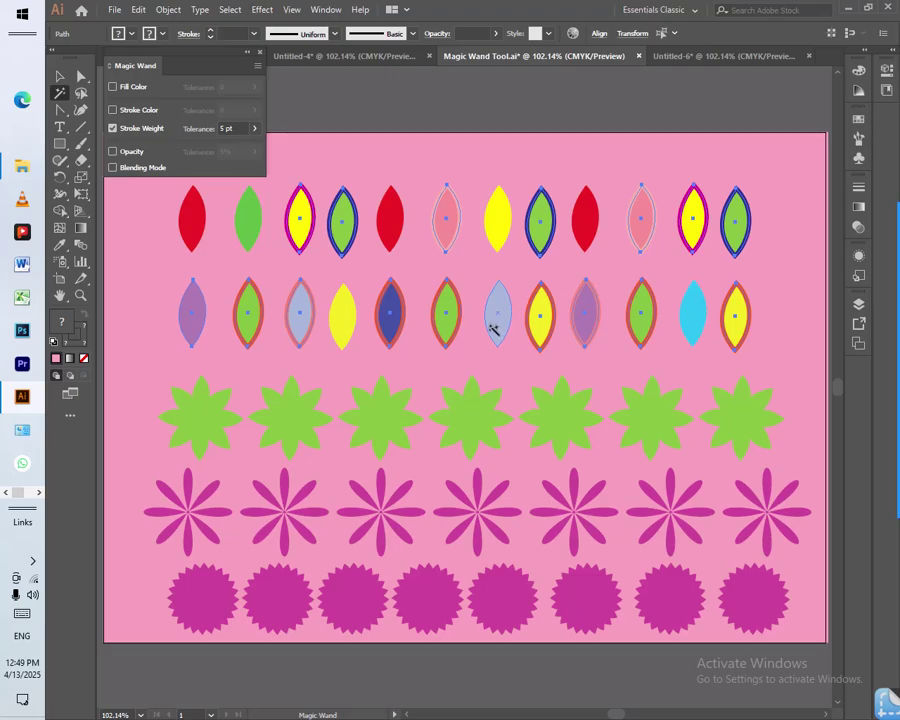
pyautogui.click(388, 337)
pyautogui.click(60, 78)
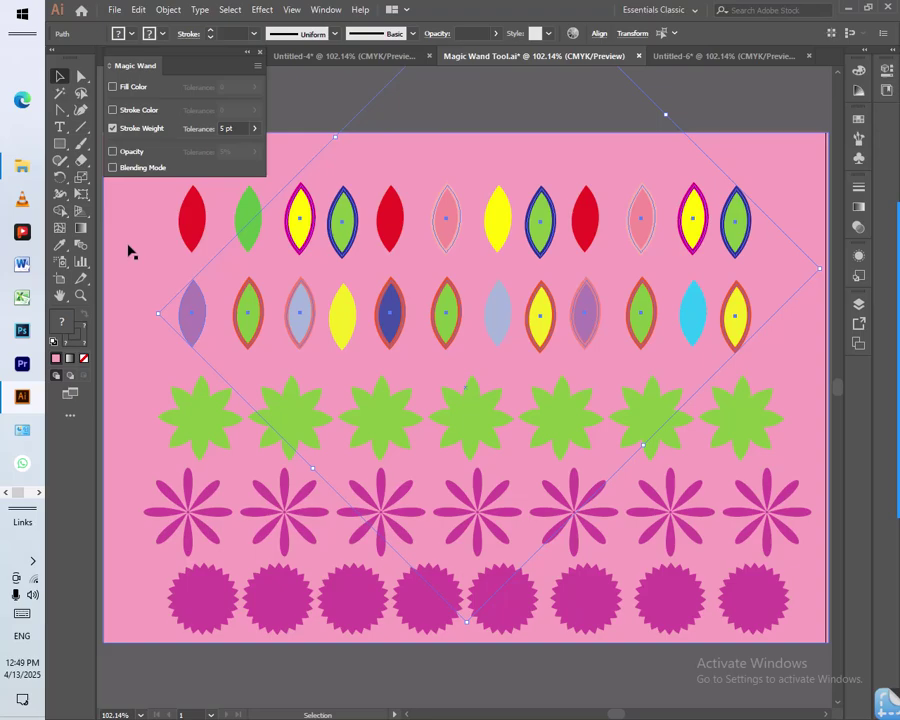
pyautogui.click(366, 126)
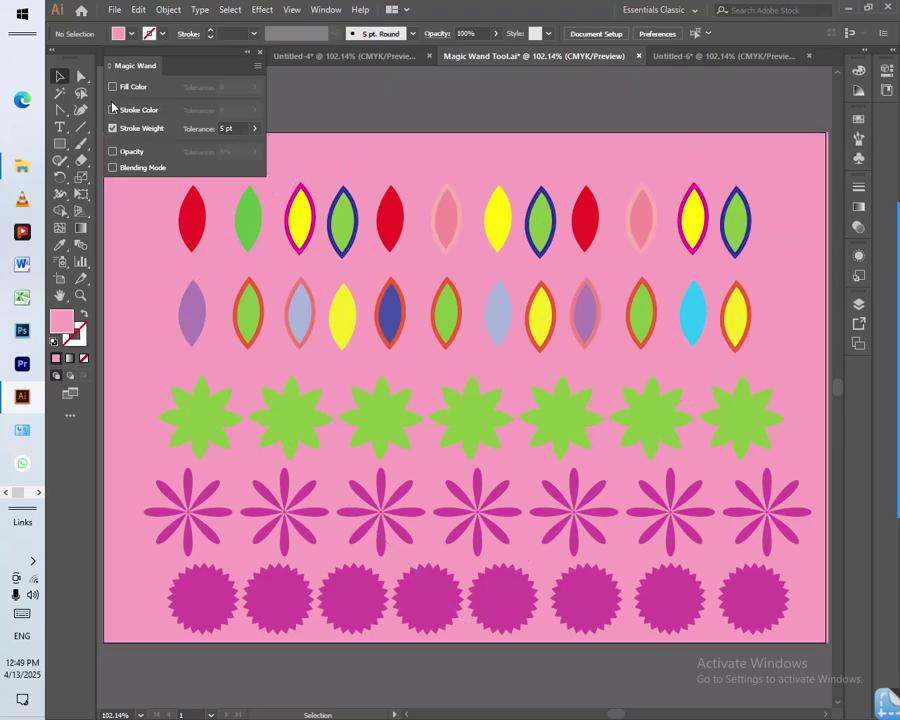
# Step: Match only Opacity with a 5% tolerance, select the faint pink leaves in the first row, and turn the criterion off and deselect
pyautogui.click(58, 96)
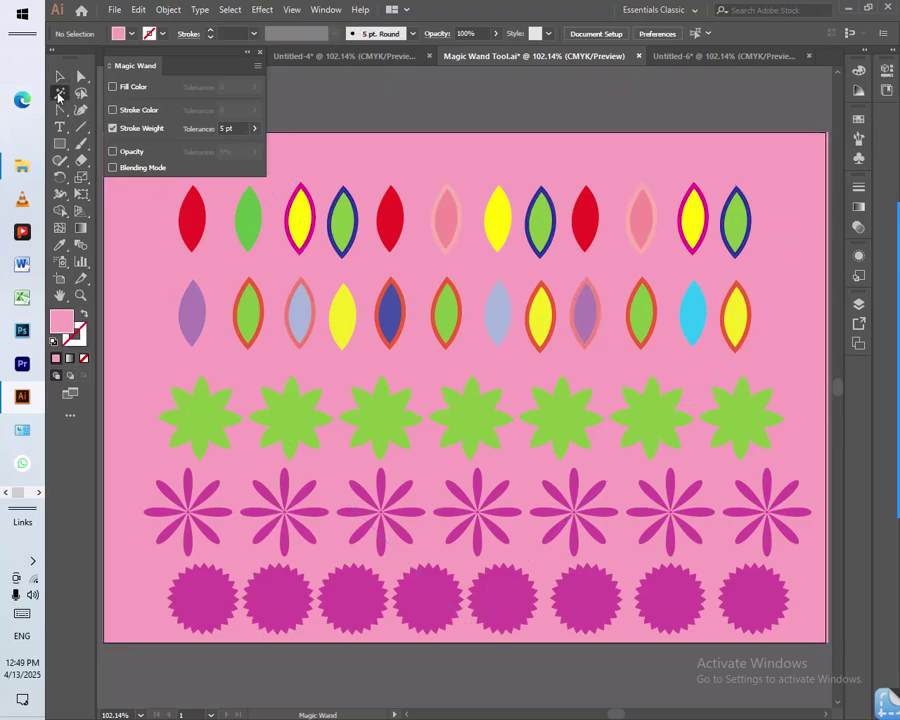
pyautogui.click(136, 131)
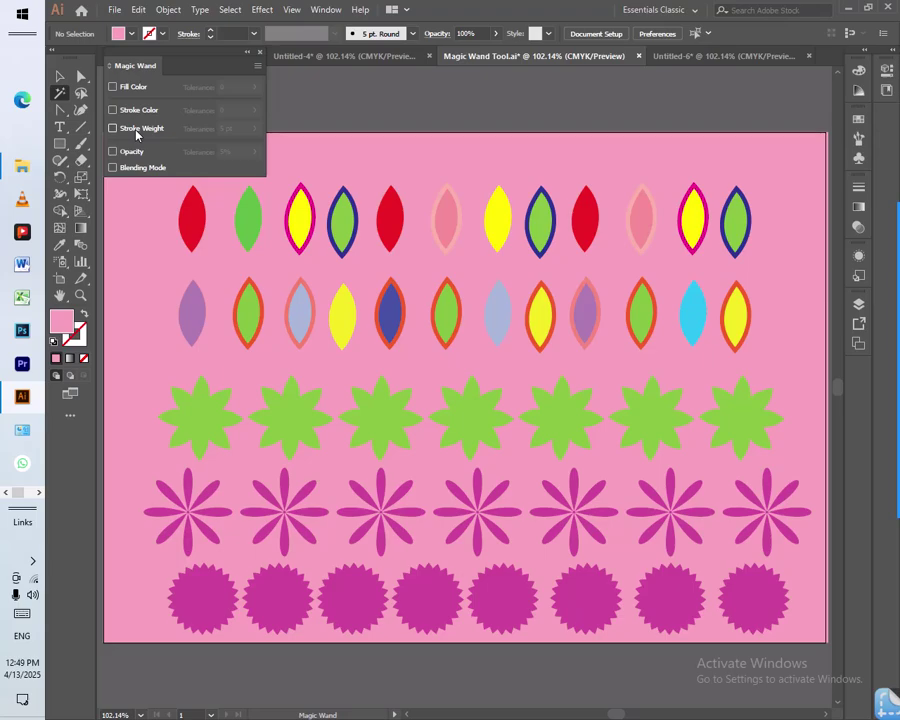
pyautogui.click(134, 154)
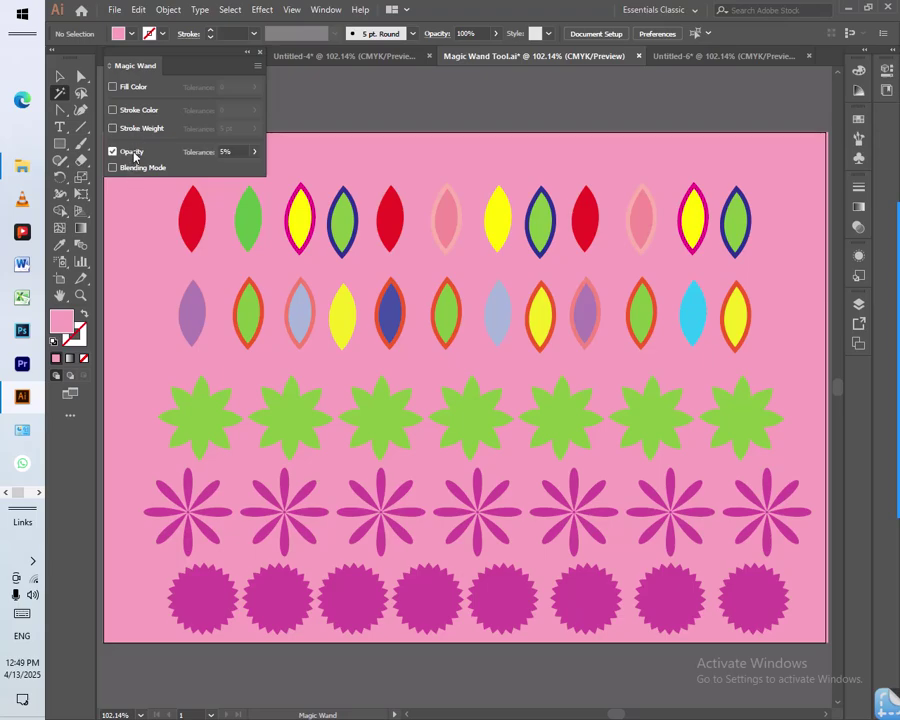
pyautogui.click(451, 218)
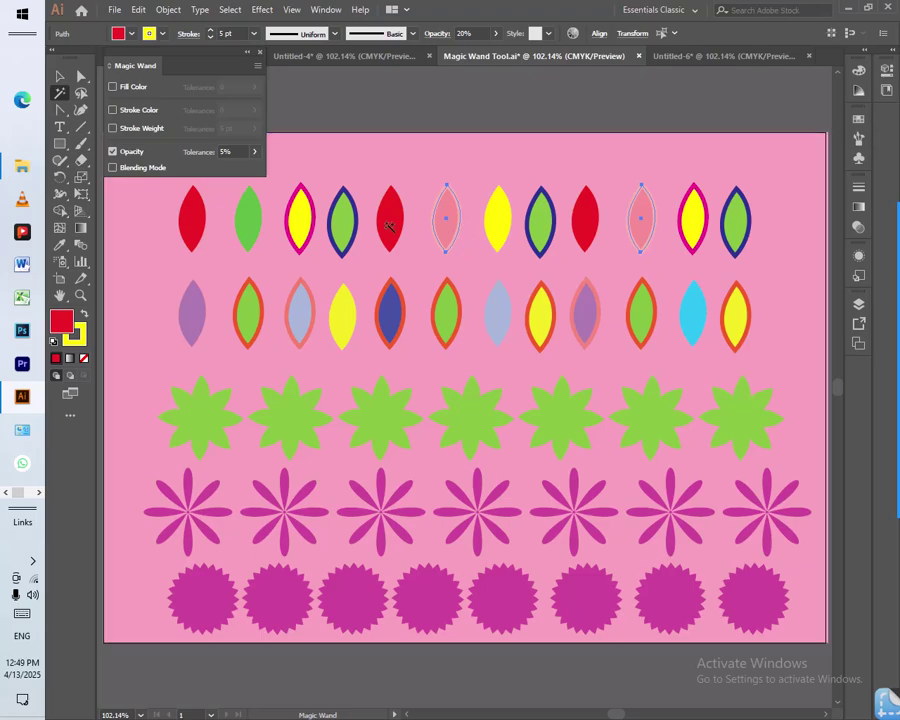
pyautogui.click(113, 151)
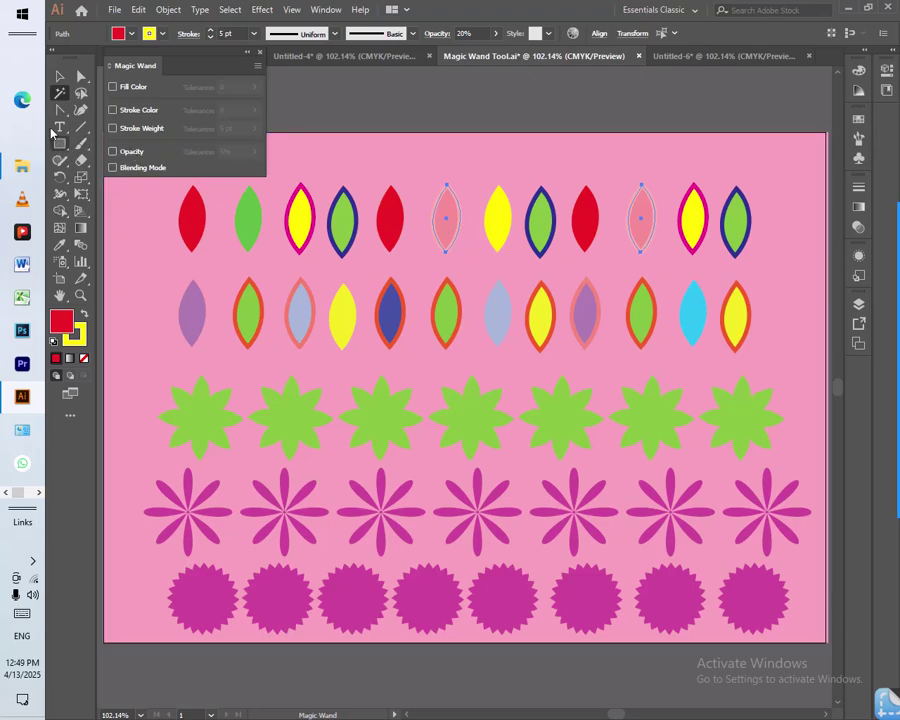
pyautogui.click(58, 77)
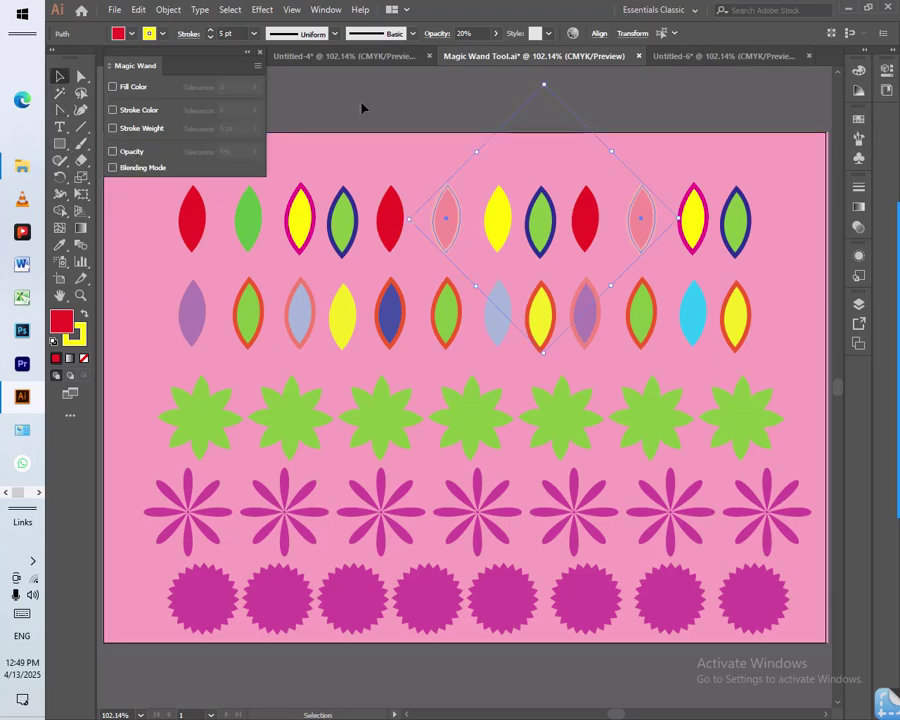
pyautogui.click(311, 139)
# Step: Select all artwork sharing the first red leaf's Blending Mode, view its transparency settings, and clear the criterion and selection
pyautogui.click(59, 94)
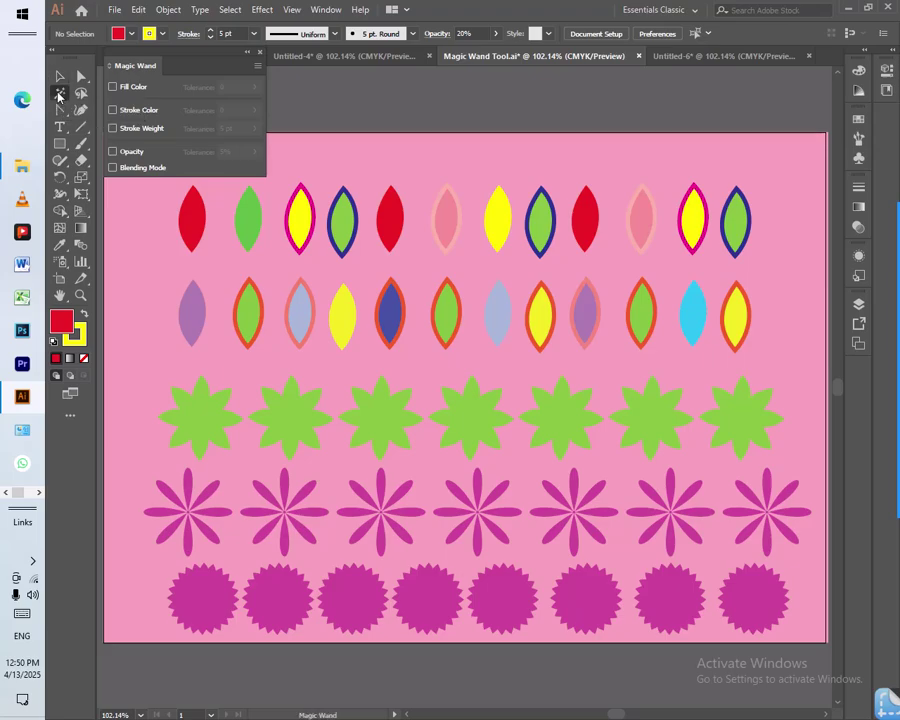
pyautogui.click(157, 168)
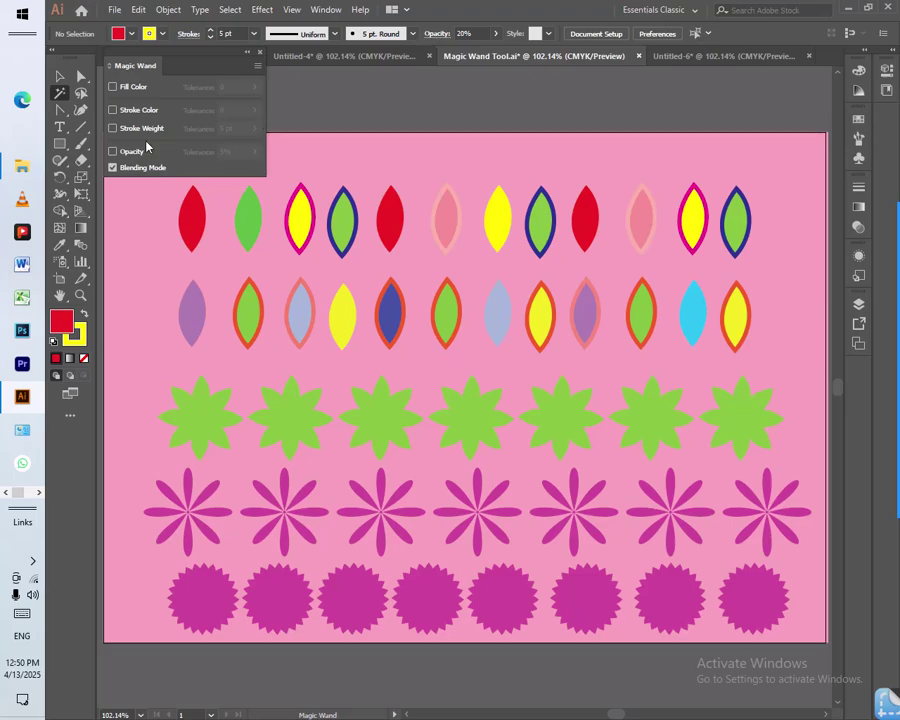
pyautogui.click(199, 227)
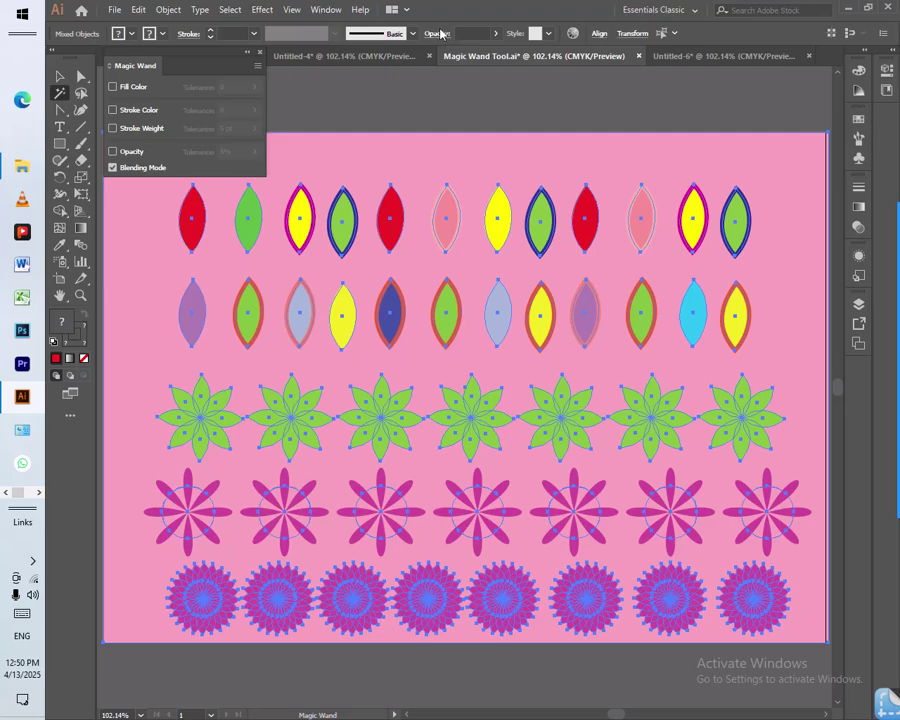
pyautogui.click(440, 33)
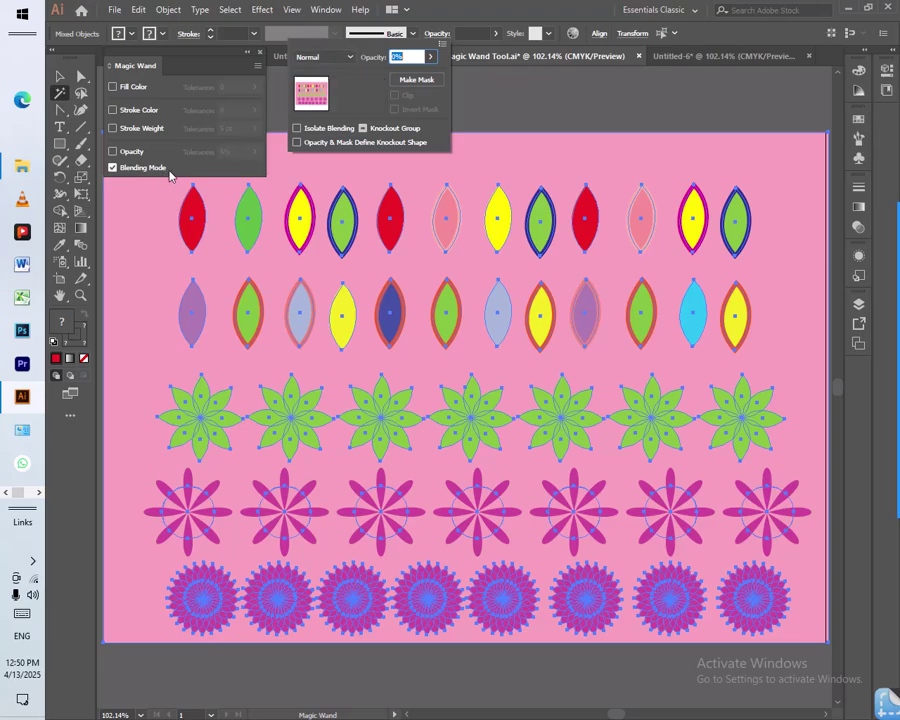
pyautogui.click(440, 35)
pyautogui.click(112, 167)
pyautogui.click(59, 76)
pyautogui.click(425, 107)
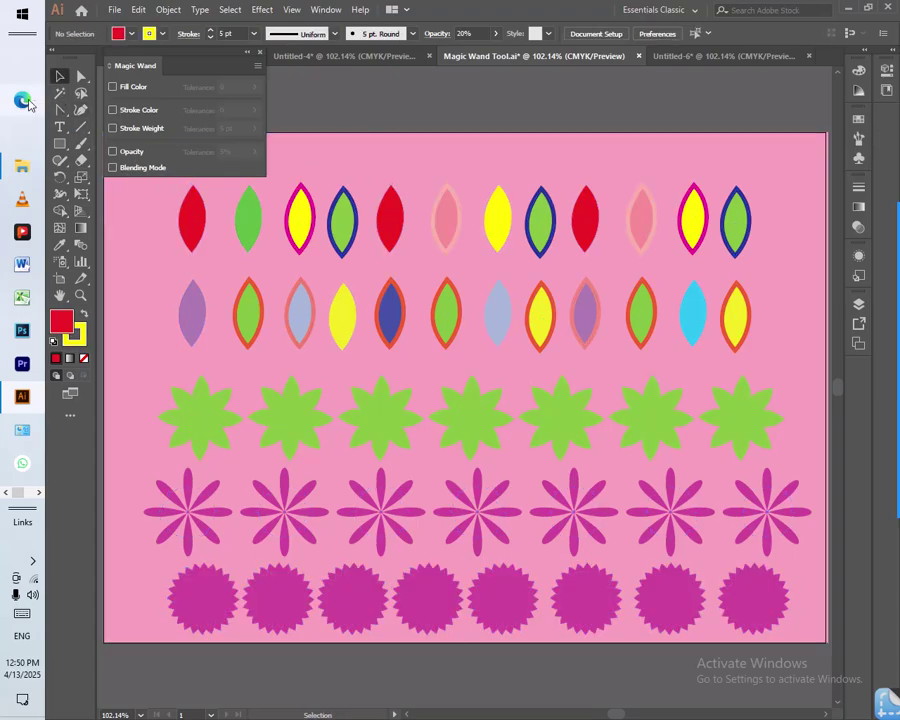
# Step: Match Blending Mode with the Magic Wand from the first red leaf and set the selected artwork's blending mode to Darken
pyautogui.click(59, 94)
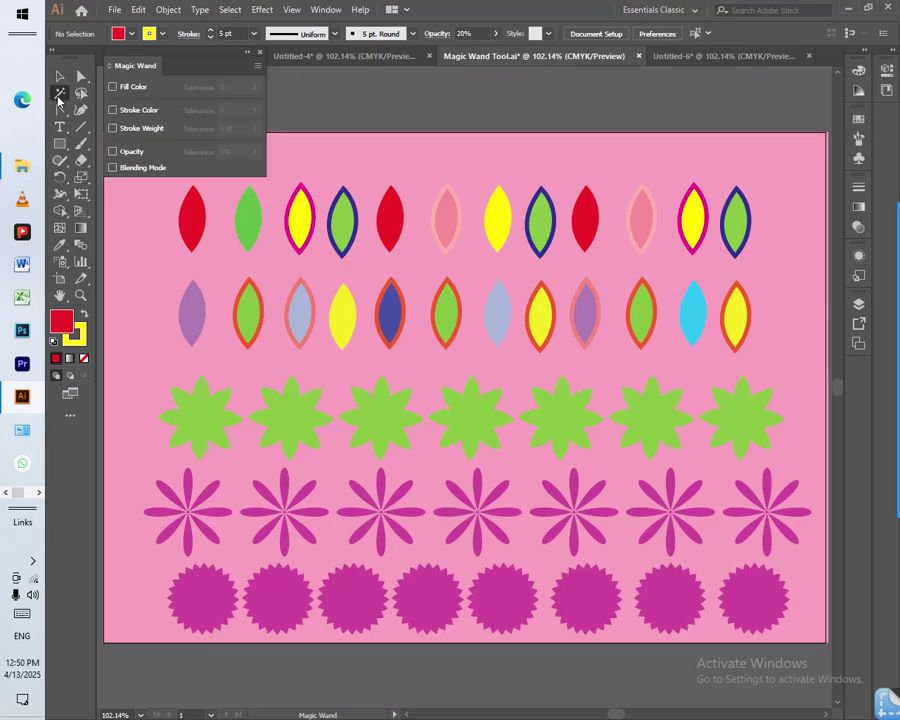
pyautogui.click(112, 167)
pyautogui.click(192, 226)
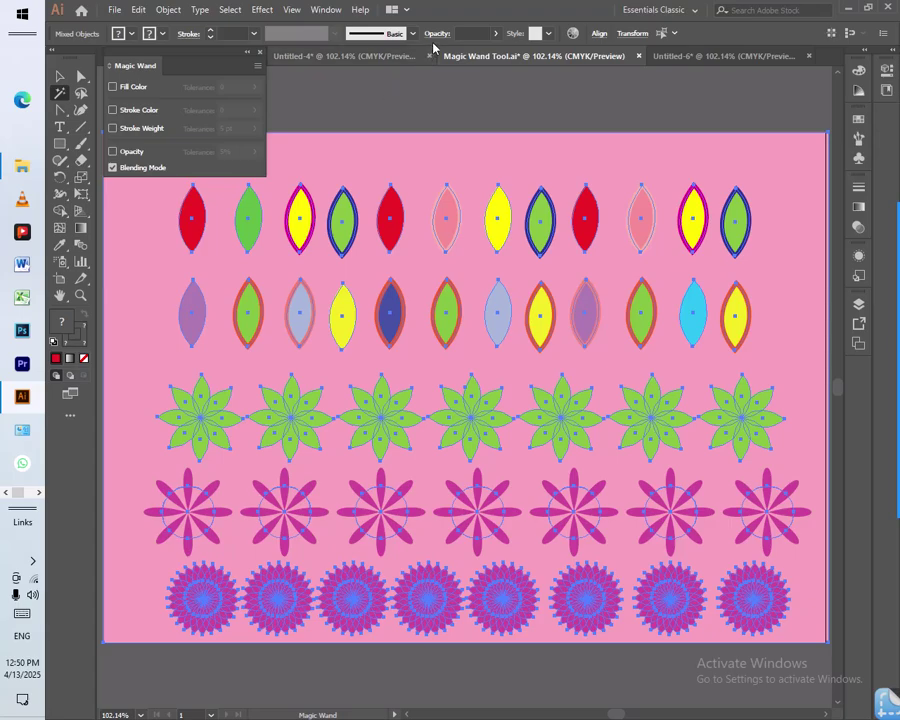
pyautogui.click(438, 35)
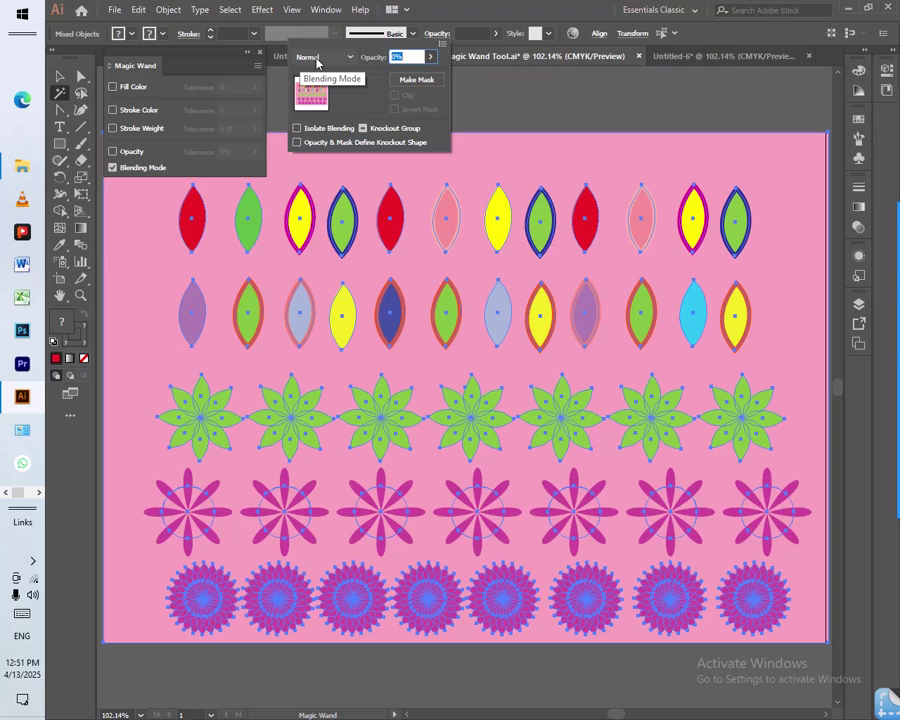
pyautogui.click(348, 58)
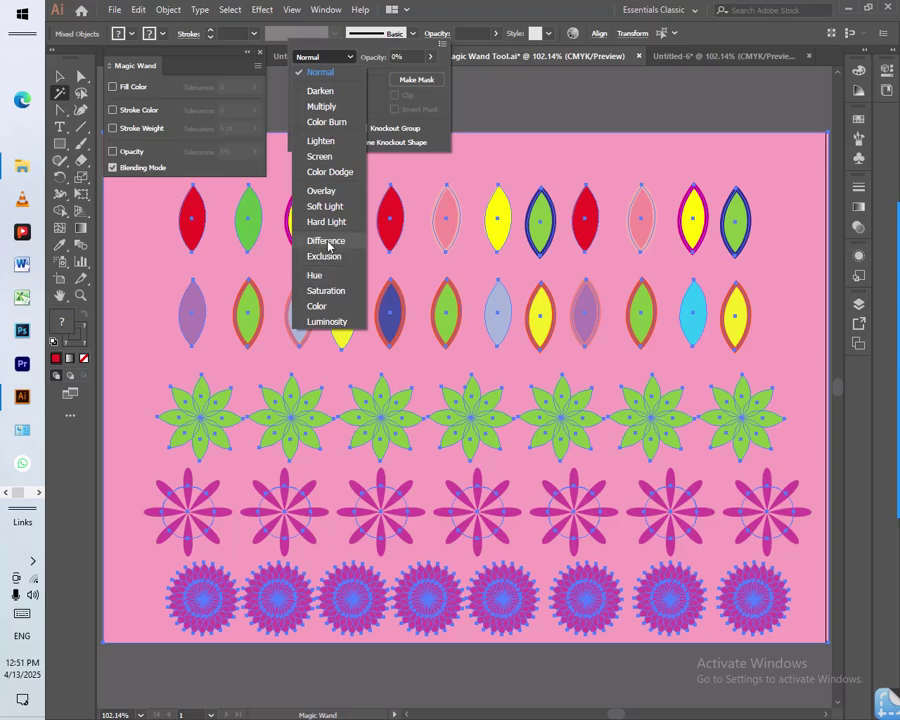
pyautogui.click(320, 91)
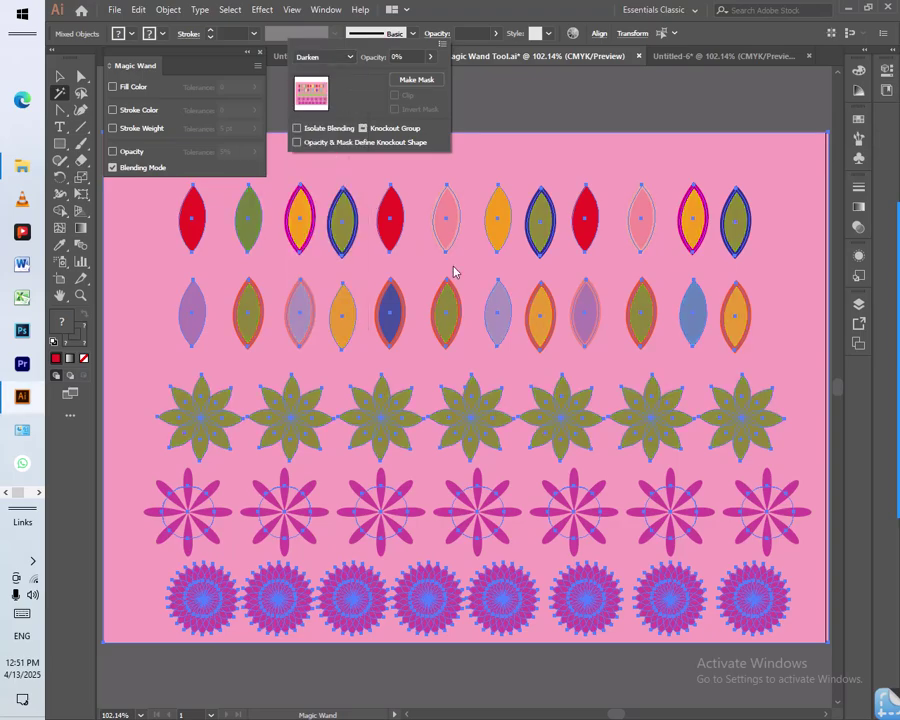
# Step: Open the choice of blending modes again for the selected artwork
pyautogui.click(340, 57)
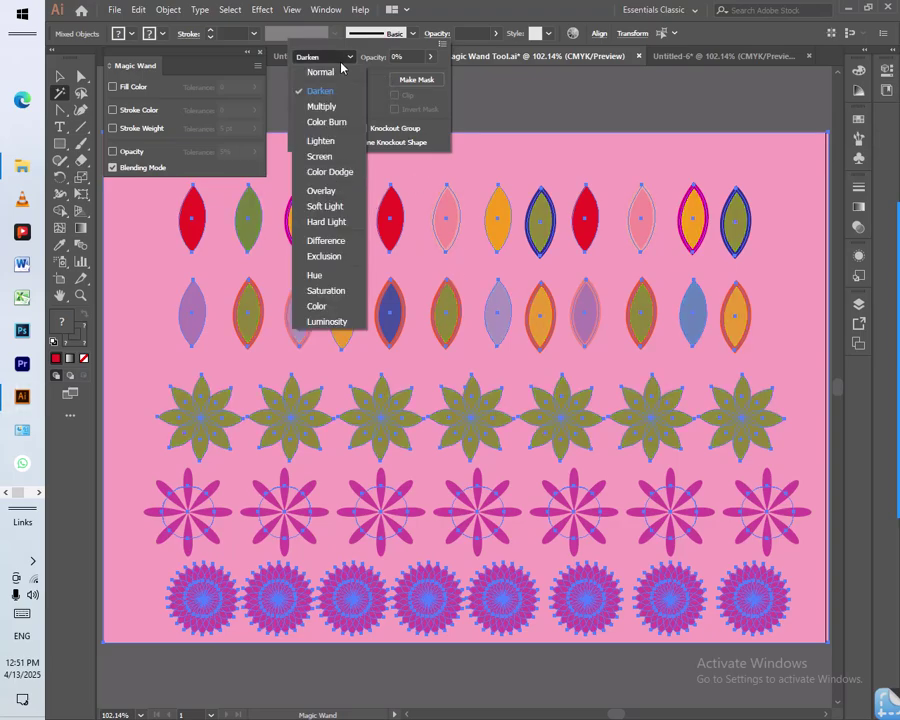